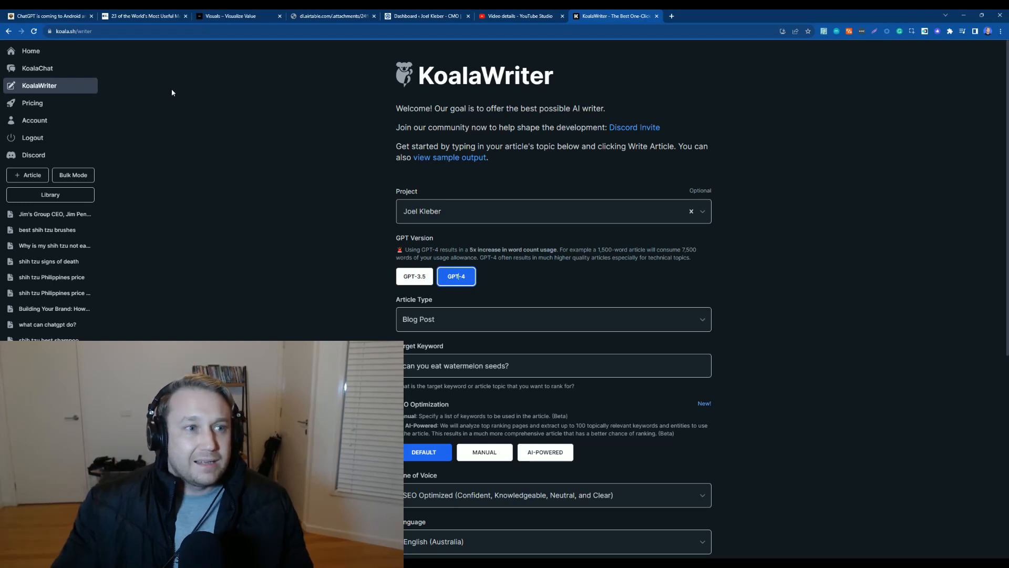
Step: Browse the Koala home page and its sample articles, then return to KoalaWriter
{"action": "left_click", "coordinate": [60, 50]}
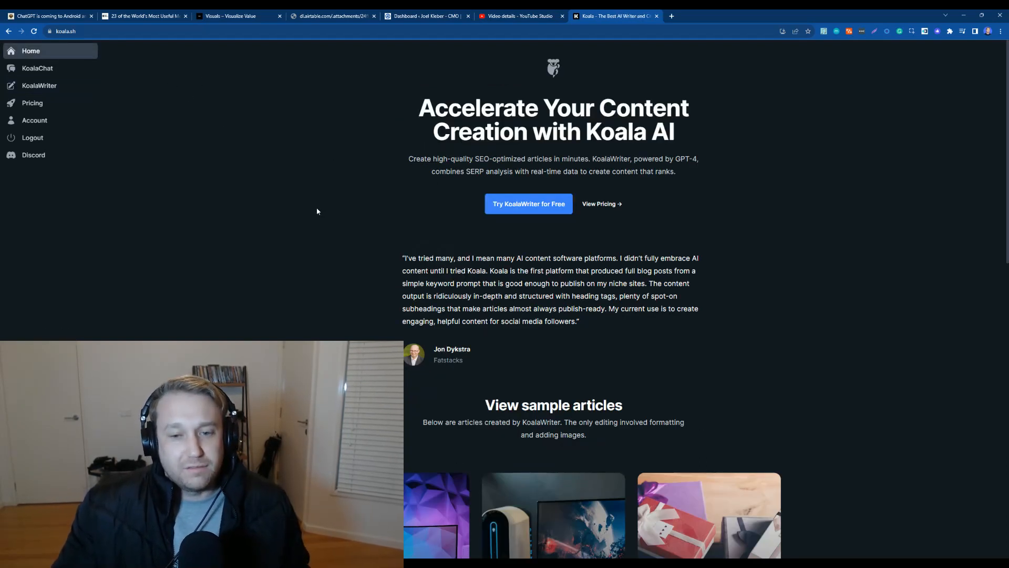
{"action": "scroll", "coordinate": [316, 207], "scroll_direction": "down", "scroll_amount": 4}
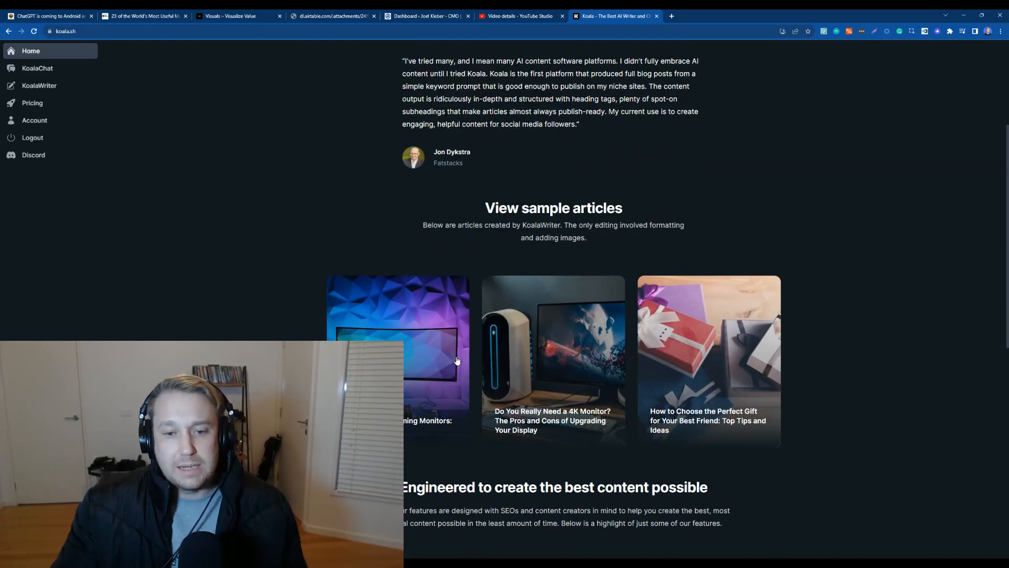
{"action": "scroll", "coordinate": [523, 359], "scroll_direction": "down", "scroll_amount": 7}
{"action": "scroll", "coordinate": [79, 83], "scroll_direction": "up", "scroll_amount": 8}
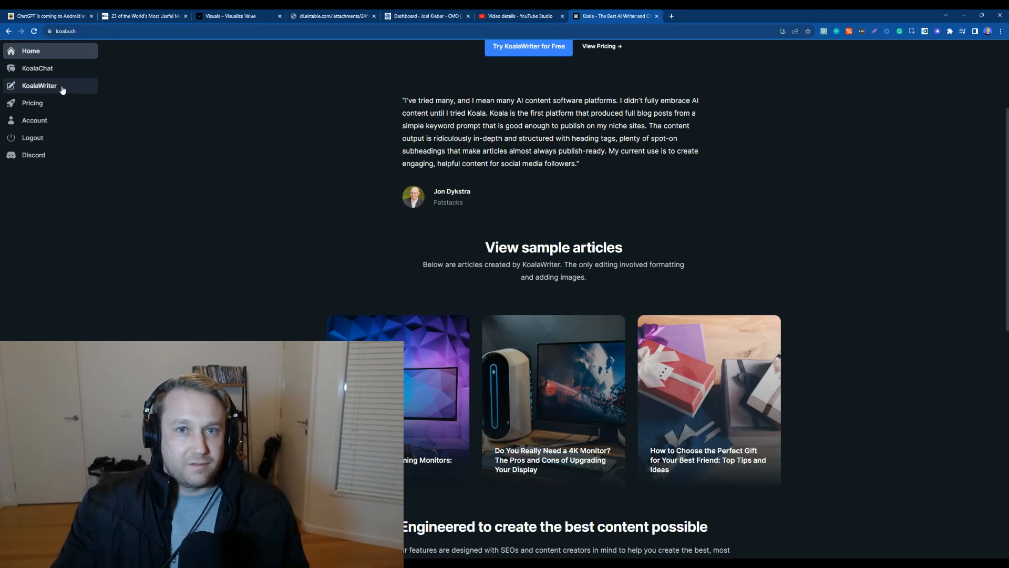
{"action": "left_click", "coordinate": [63, 90]}
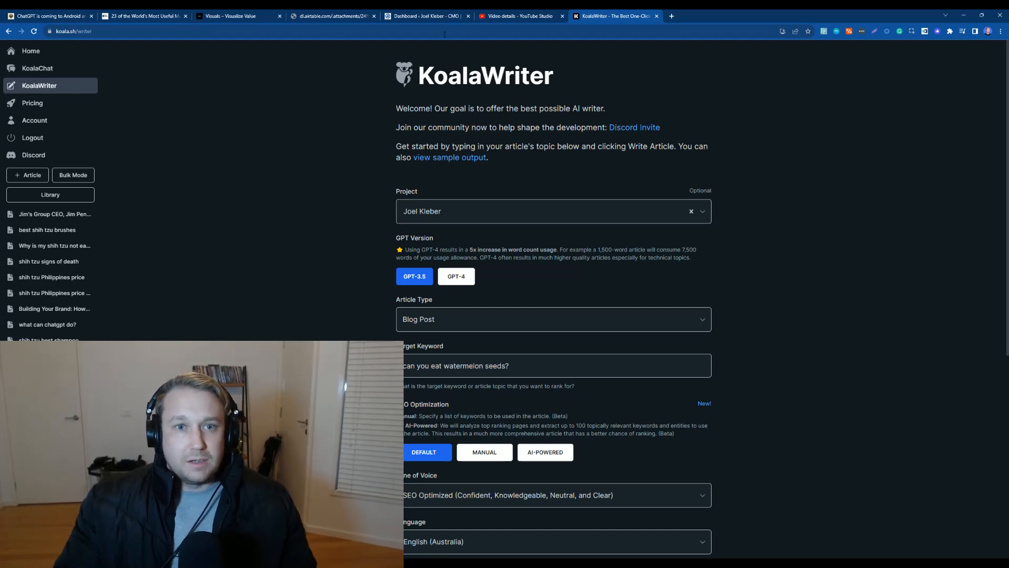
Step: Glance at the WordPress dashboard tab, then look over the KoalaWriter article form
{"action": "left_click", "coordinate": [430, 17]}
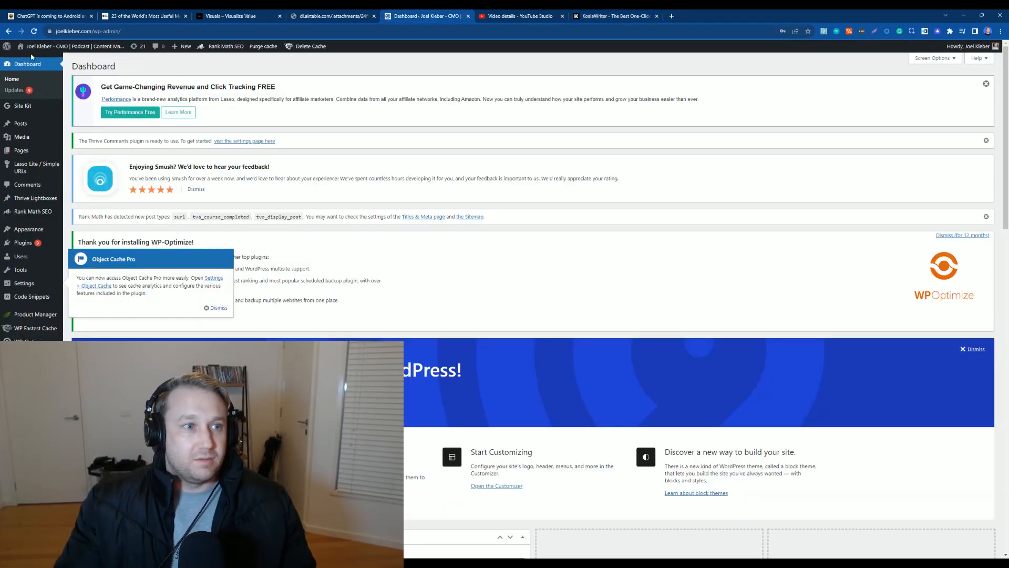
{"action": "left_click", "coordinate": [588, 16]}
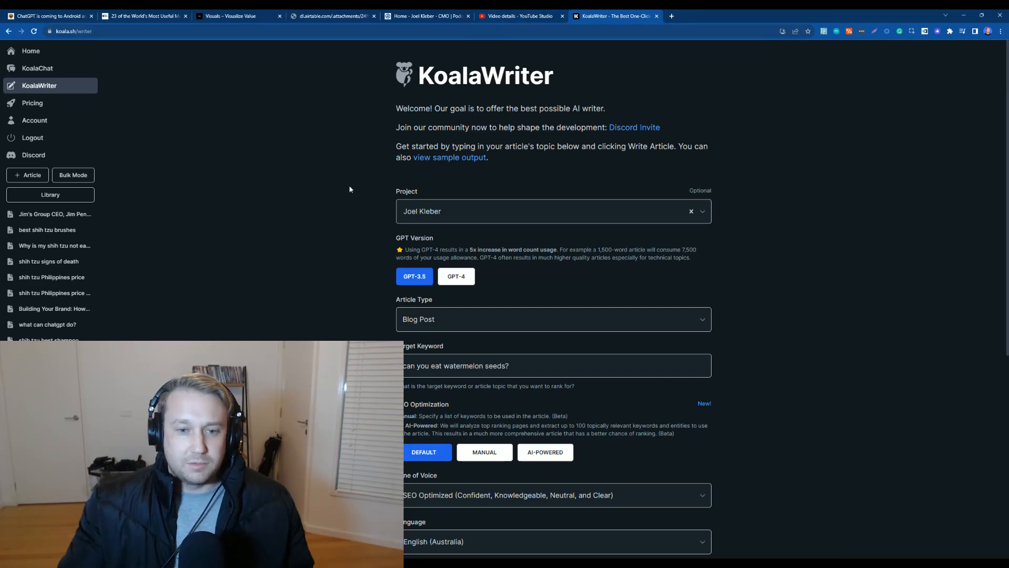
{"action": "scroll", "coordinate": [342, 175], "scroll_direction": "down", "scroll_amount": 2}
{"action": "scroll", "coordinate": [480, 129], "scroll_direction": "down", "scroll_amount": 2}
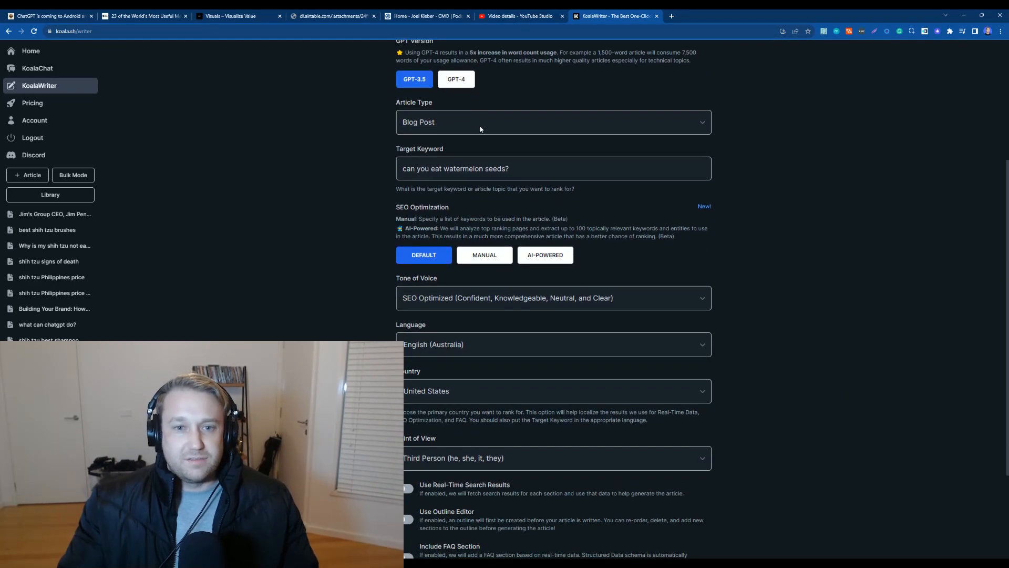
{"action": "scroll", "coordinate": [340, 143], "scroll_direction": "up", "scroll_amount": 5}
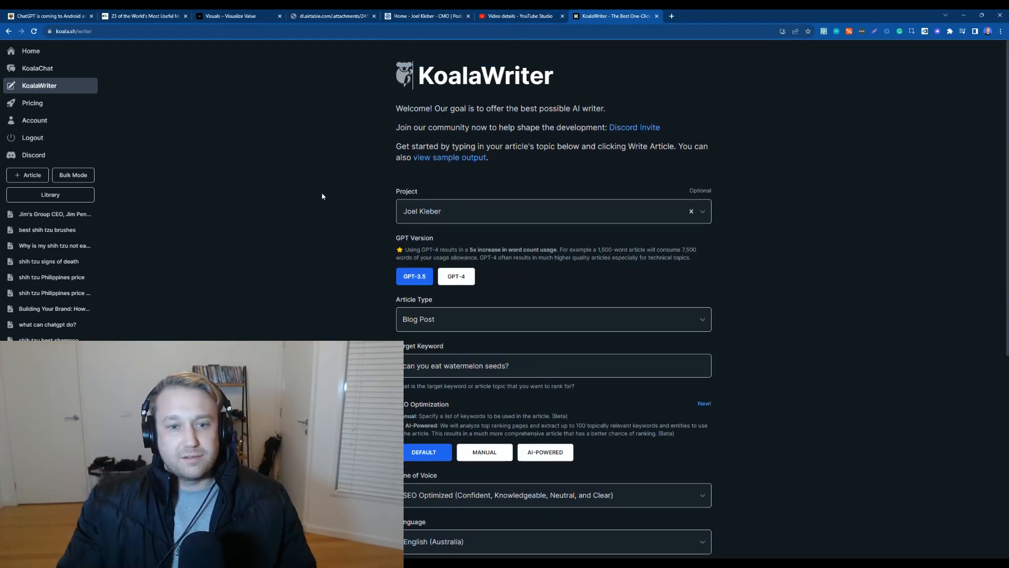
{"action": "scroll", "coordinate": [343, 174], "scroll_direction": "down", "scroll_amount": 3}
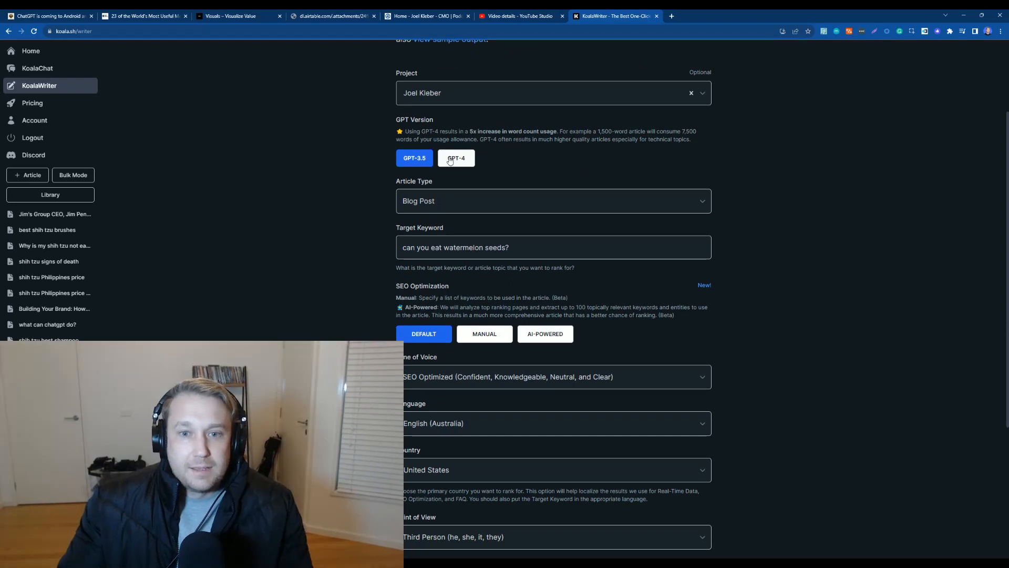
Step: Select GPT-4 as the GPT version and set the article type to YouTube Video to Blog Post
{"action": "left_click", "coordinate": [415, 163]}
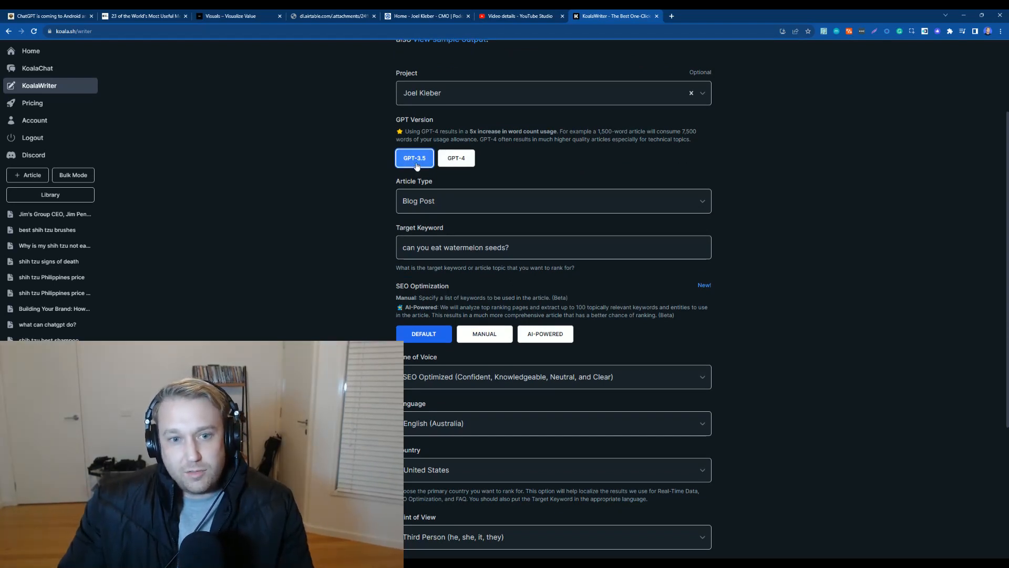
{"action": "left_click", "coordinate": [467, 162]}
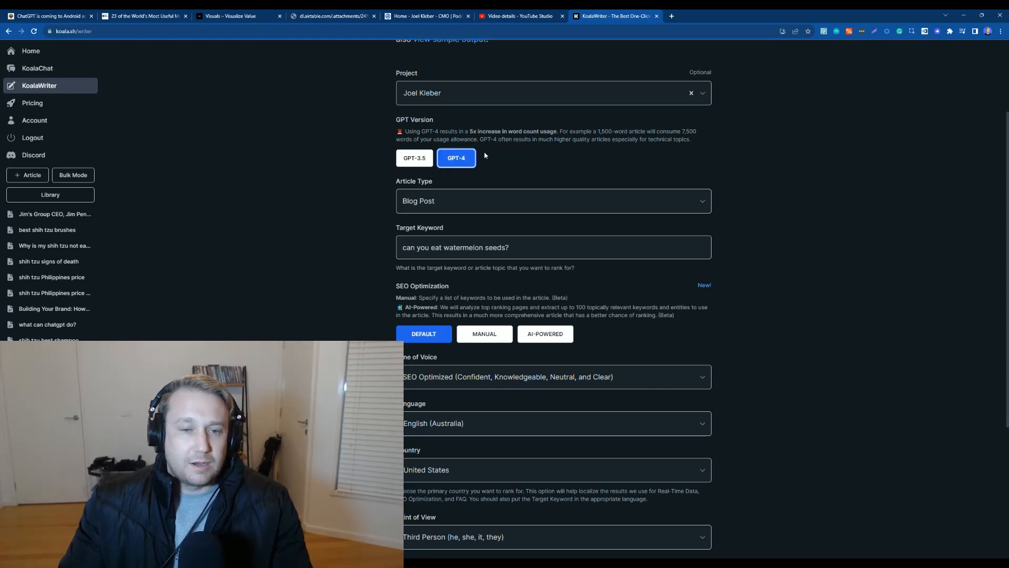
{"action": "scroll", "coordinate": [456, 183], "scroll_direction": "down", "scroll_amount": 3}
{"action": "scroll", "coordinate": [505, 122], "scroll_direction": "up", "scroll_amount": 1}
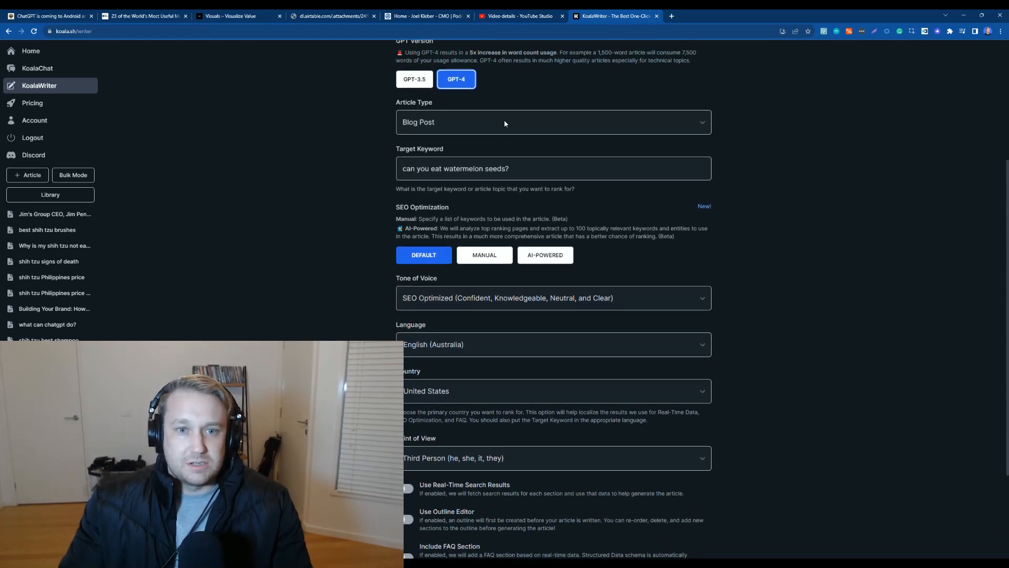
{"action": "left_click", "coordinate": [483, 156]}
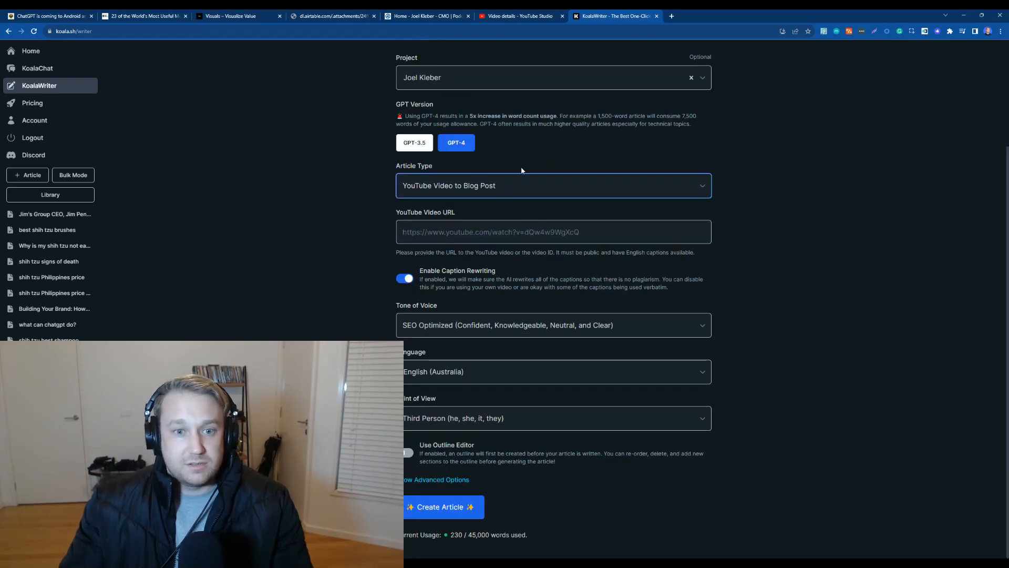
Step: Copy the video link from YouTube Studio and paste it into the YouTube Video URL field
{"action": "left_click", "coordinate": [588, 232]}
{"action": "left_click", "coordinate": [515, 20]}
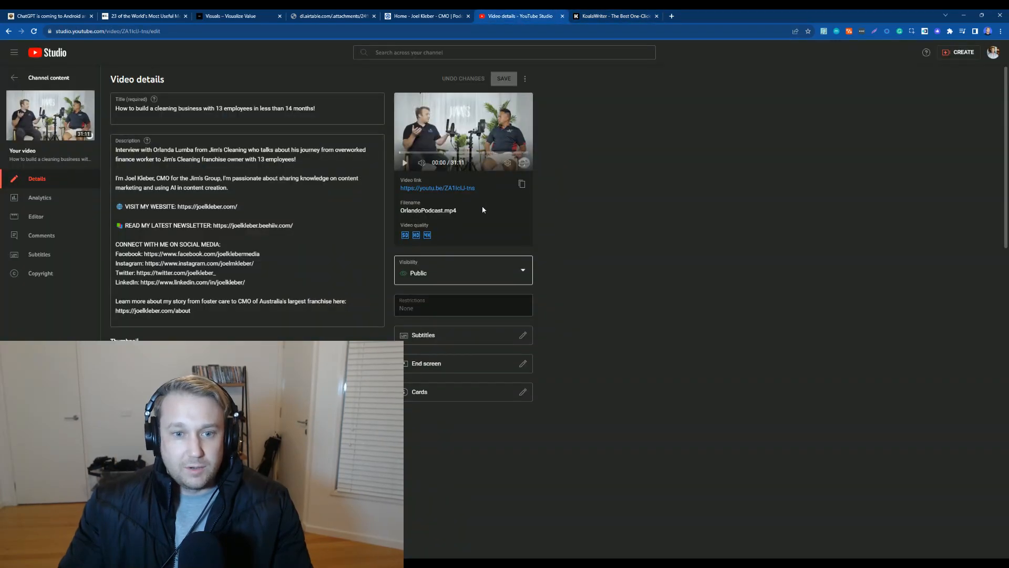
{"action": "left_click", "coordinate": [528, 185]}
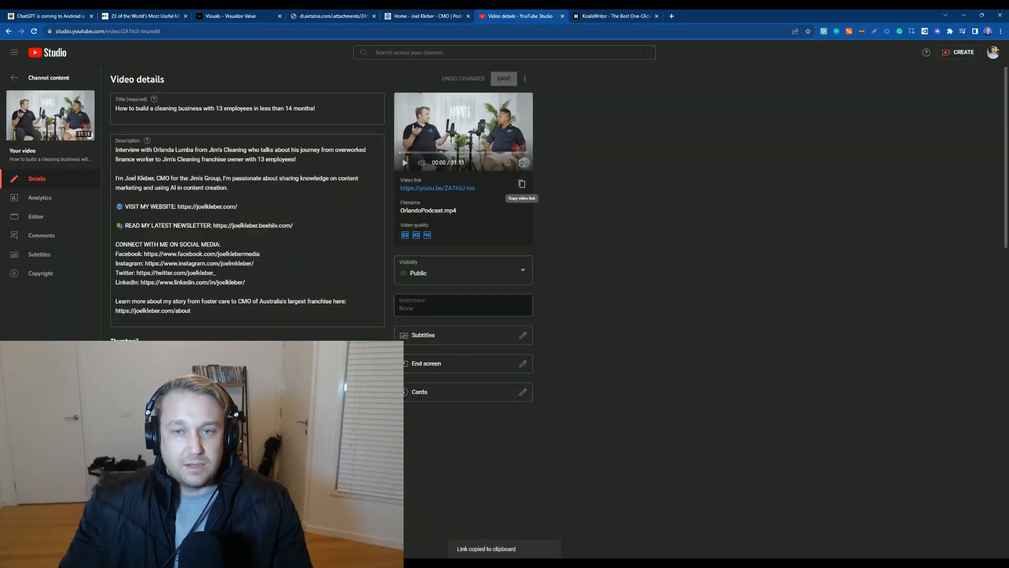
{"action": "left_click", "coordinate": [616, 17]}
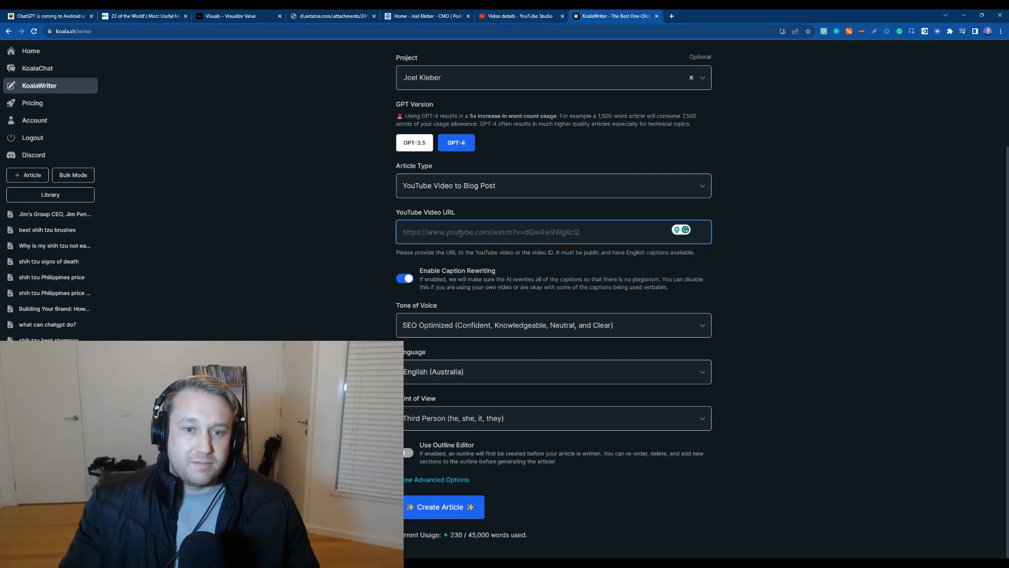
{"action": "type", "text": "https://youtu.be/ZA1lclJ-tns"}
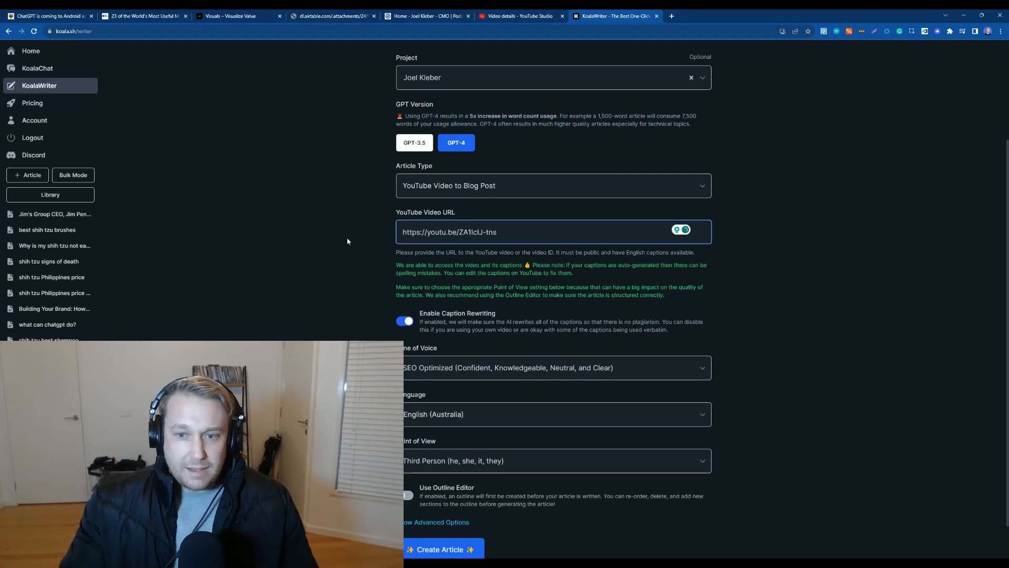
Step: Turn off Enable Caption Rewriting
{"action": "scroll", "coordinate": [497, 226], "scroll_direction": "down", "scroll_amount": 1}
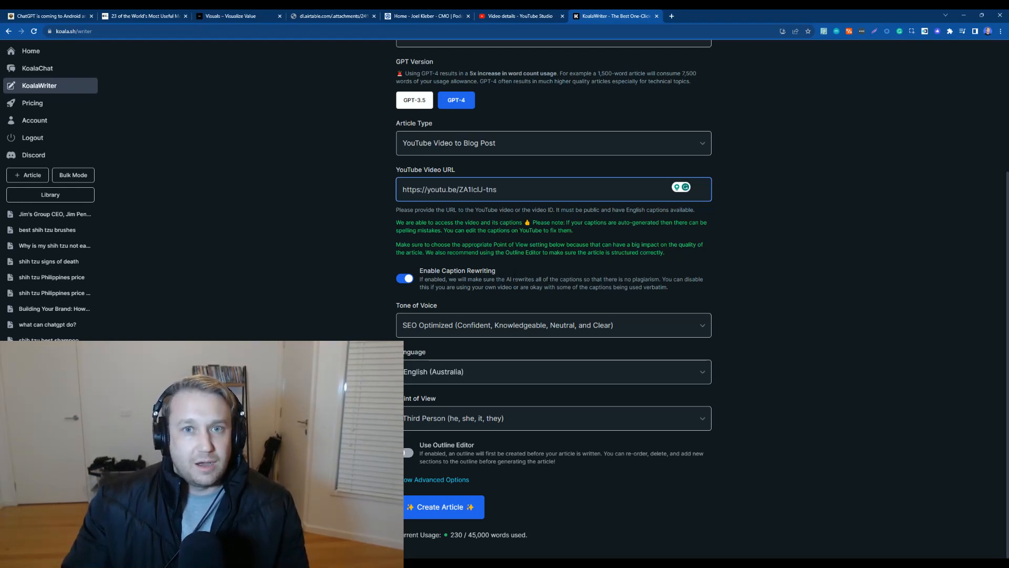
{"action": "left_click", "coordinate": [406, 279]}
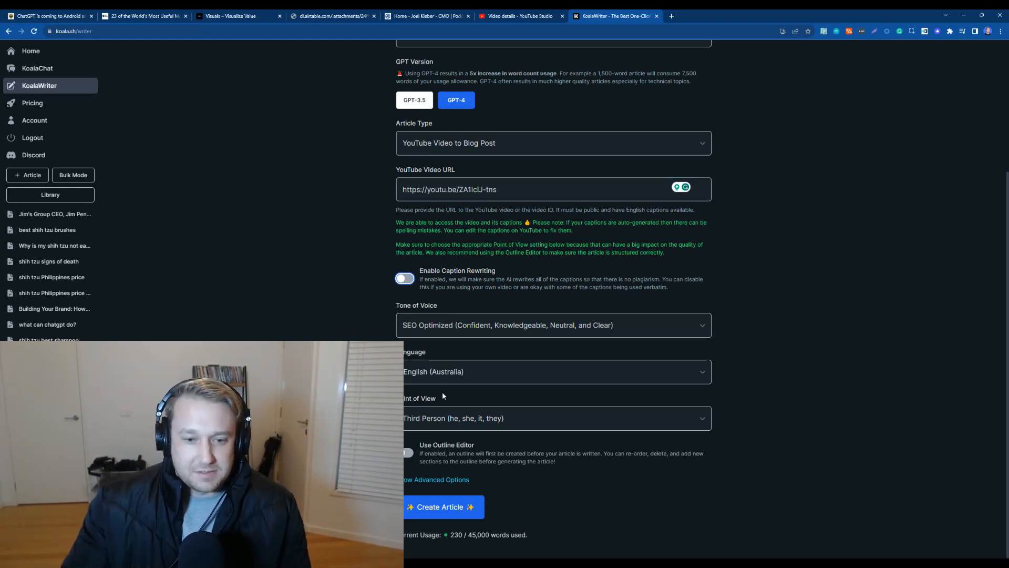
{"action": "left_click", "coordinate": [483, 325]}
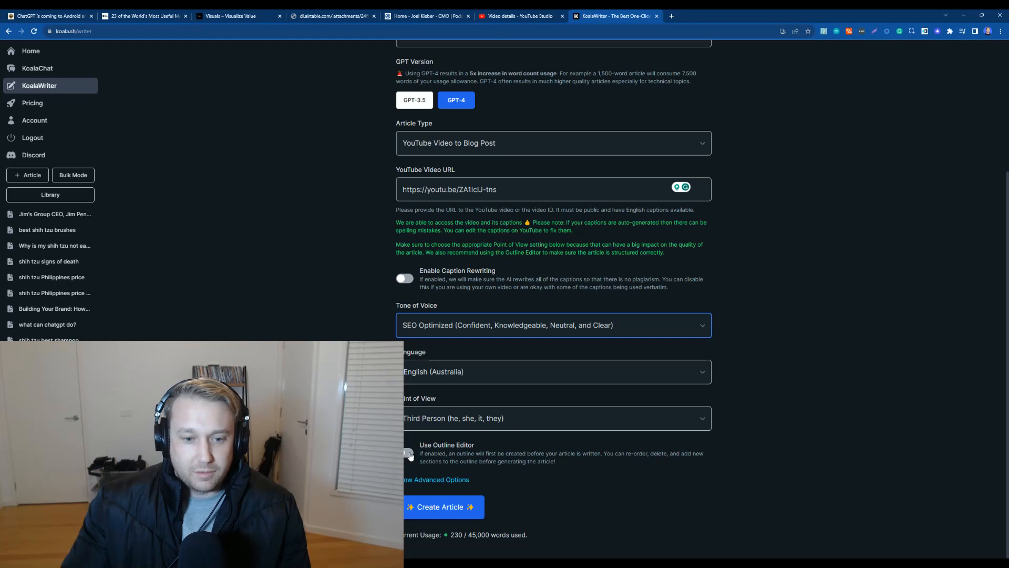
Step: Turn on Use Outline Editor and expand the advanced options
{"action": "left_click", "coordinate": [408, 454]}
{"action": "left_click", "coordinate": [538, 423]}
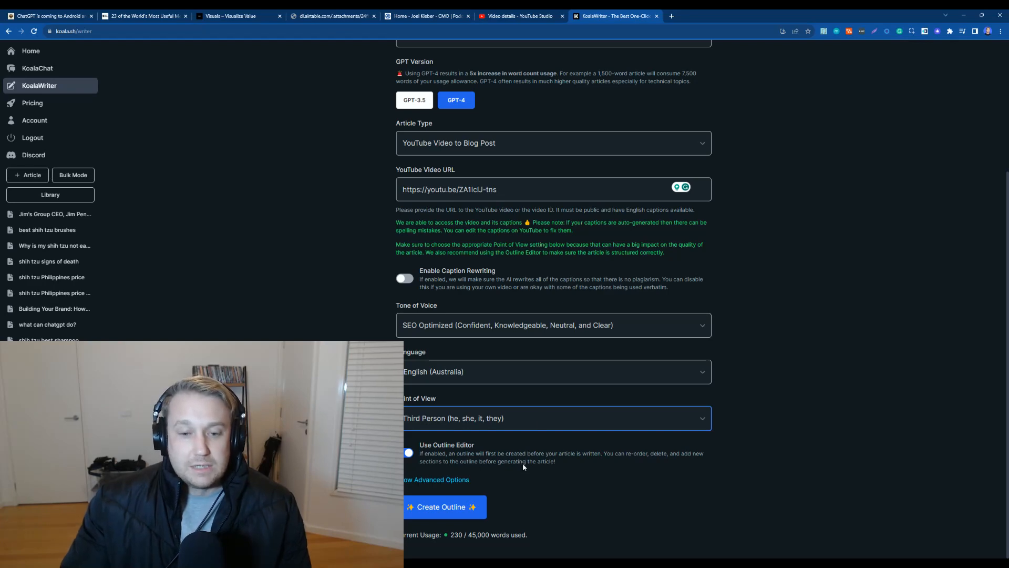
{"action": "left_click", "coordinate": [436, 479]}
{"action": "scroll", "coordinate": [514, 388], "scroll_direction": "down", "scroll_amount": 2}
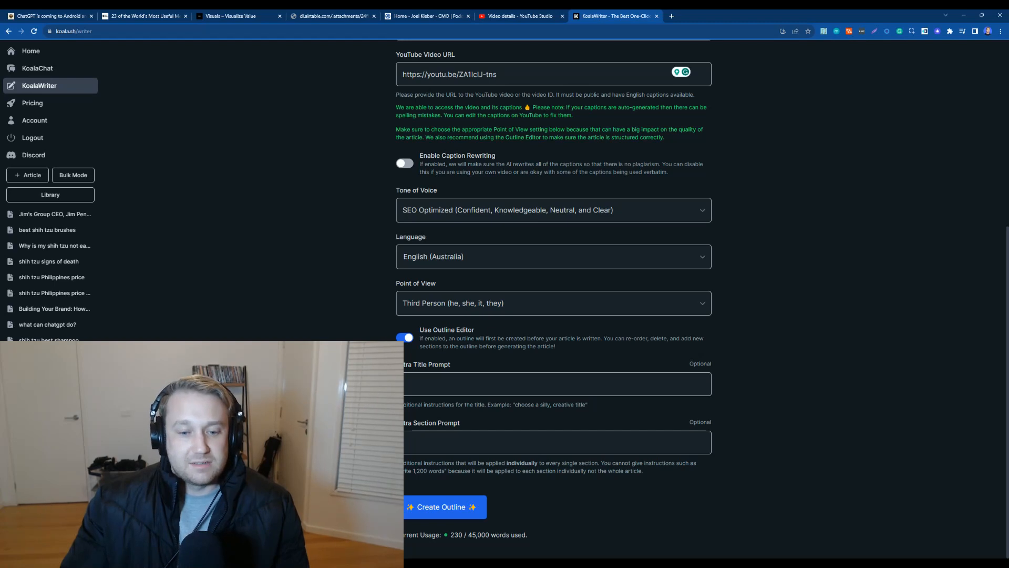
Step: Create the article outline from the video
{"action": "left_click", "coordinate": [451, 508]}
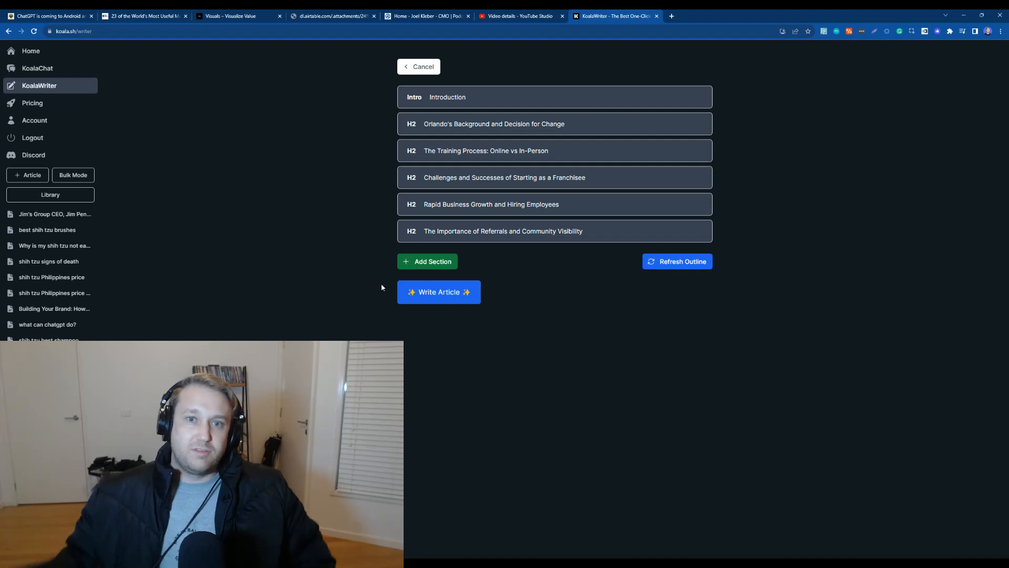
{"action": "left_click", "coordinate": [336, 260]}
Step: Try to drag the Introduction section lower, then open and close the Add Section panel
{"action": "left_click_drag", "start_coordinate": [455, 98], "coordinate": [489, 177]}
{"action": "left_click", "coordinate": [439, 262]}
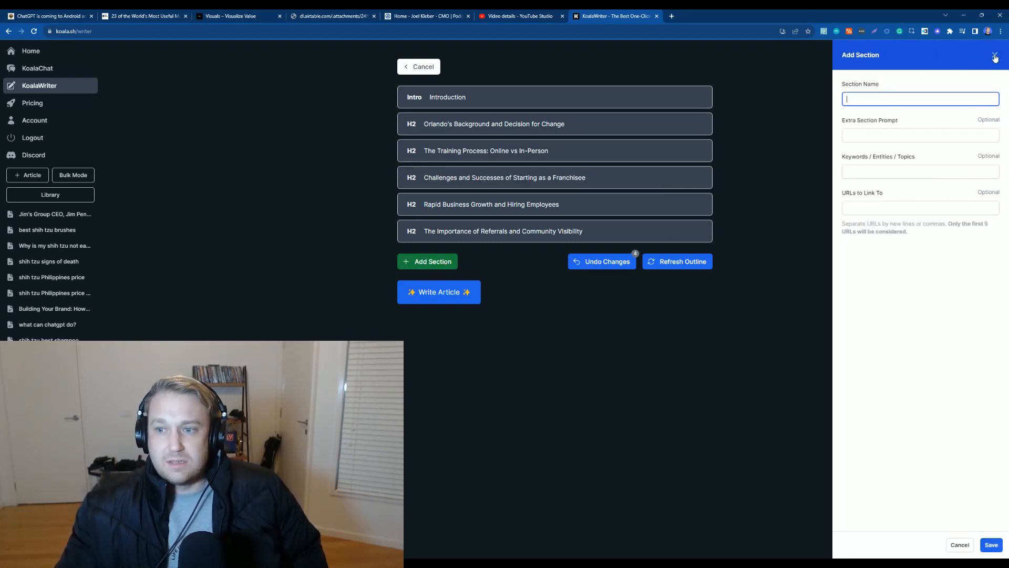
{"action": "left_click", "coordinate": [993, 55]}
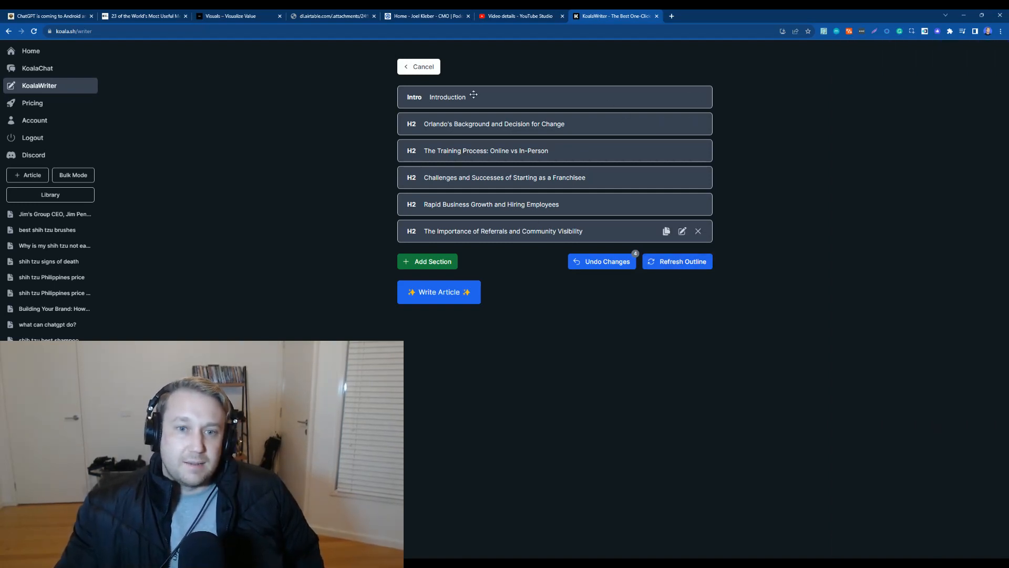
Step: Write the article from the outline
{"action": "left_click", "coordinate": [441, 297]}
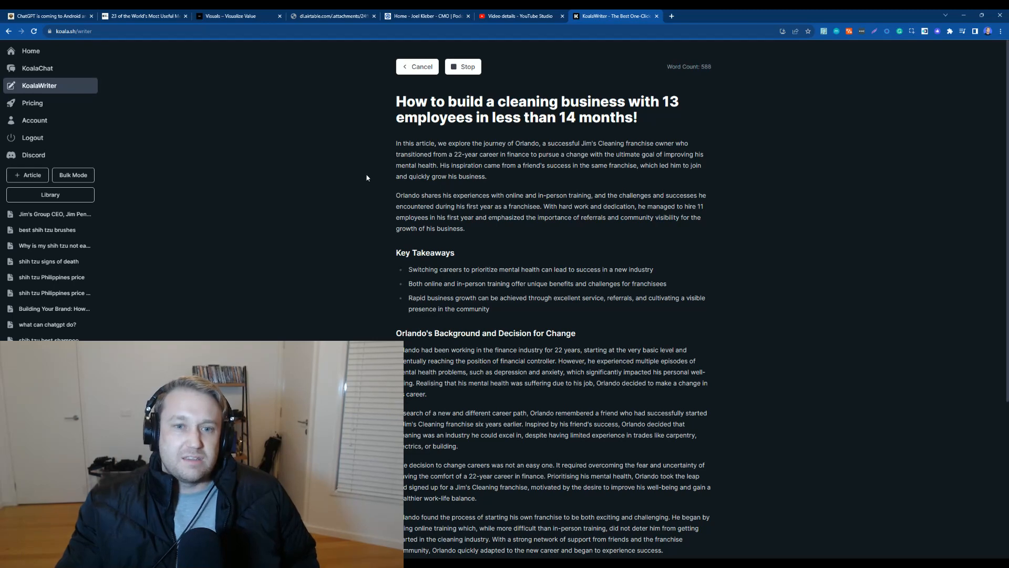
{"action": "scroll", "coordinate": [368, 181], "scroll_direction": "down", "scroll_amount": 2}
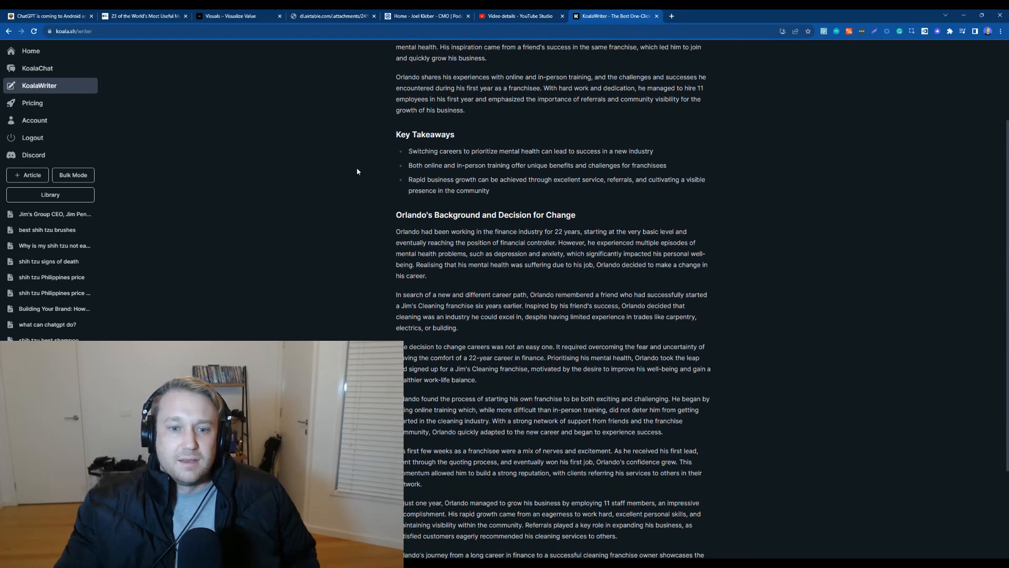
{"action": "scroll", "coordinate": [357, 171], "scroll_direction": "down", "scroll_amount": 3}
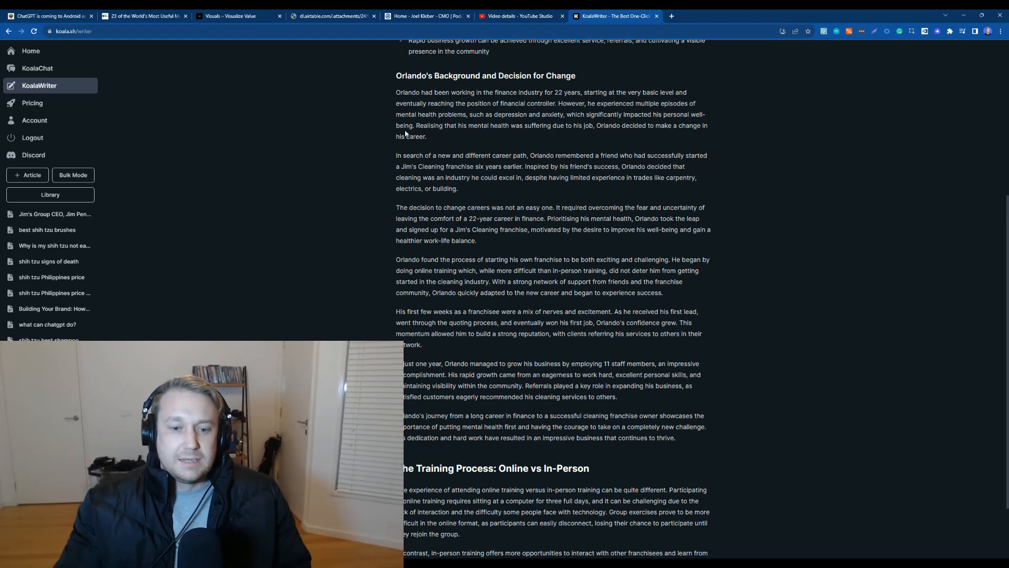
{"action": "scroll", "coordinate": [373, 129], "scroll_direction": "down", "scroll_amount": 3}
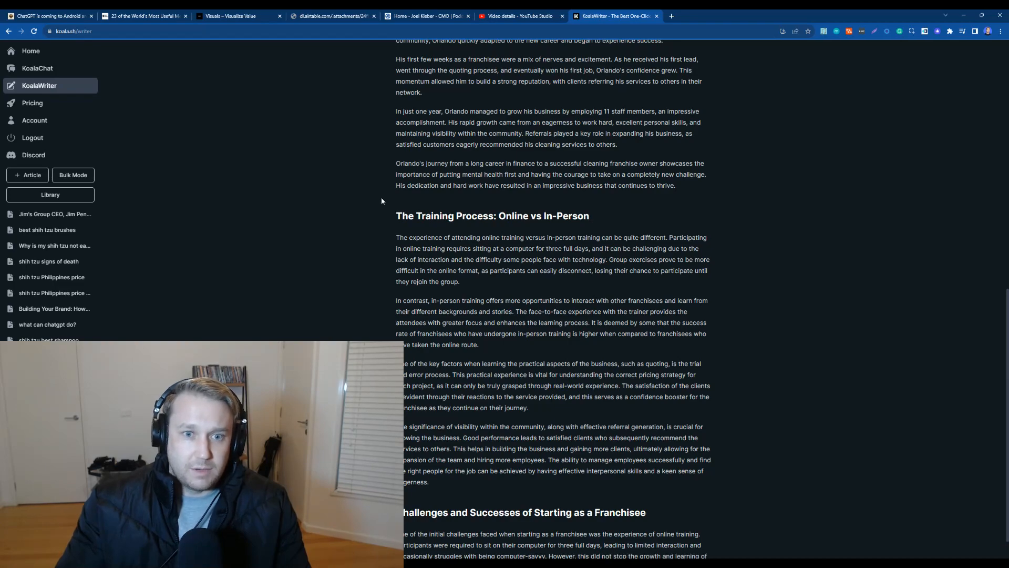
Step: Scroll through the generated article to review its content
{"action": "scroll", "coordinate": [384, 196], "scroll_direction": "up", "scroll_amount": 15}
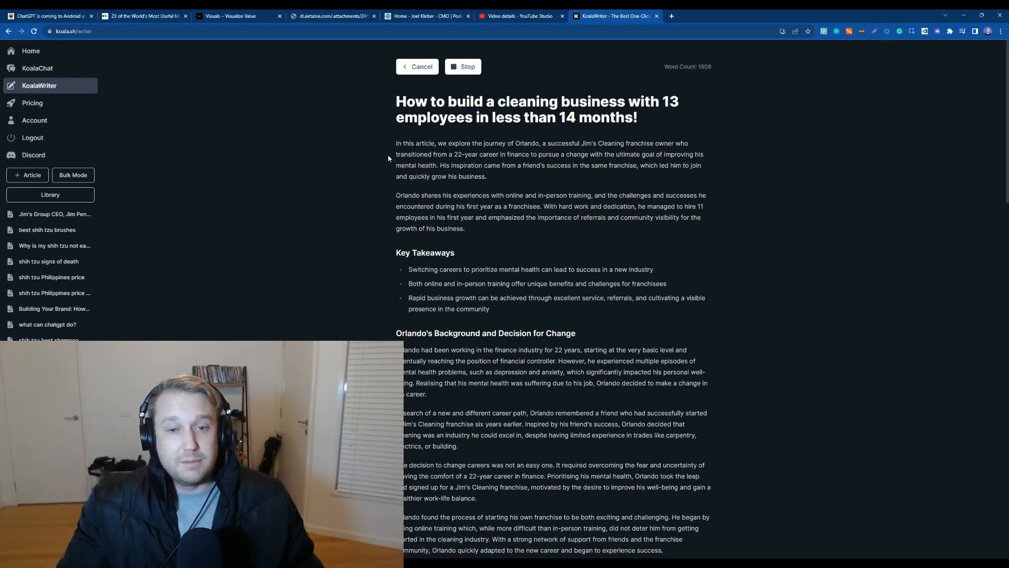
{"action": "scroll", "coordinate": [389, 158], "scroll_direction": "down", "scroll_amount": 6}
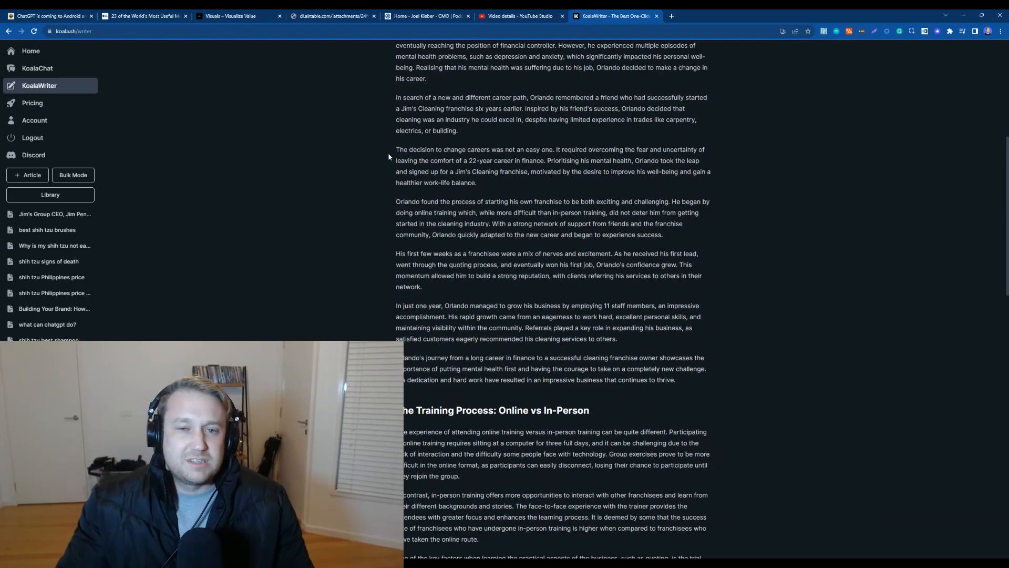
{"action": "scroll", "coordinate": [399, 158], "scroll_direction": "down", "scroll_amount": 15}
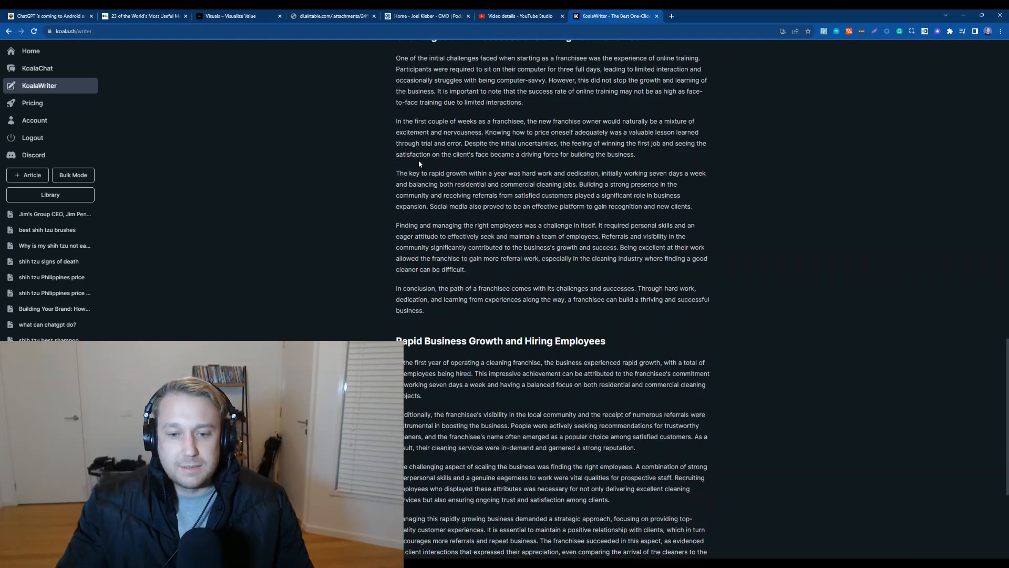
{"action": "scroll", "coordinate": [418, 161], "scroll_direction": "down", "scroll_amount": 4}
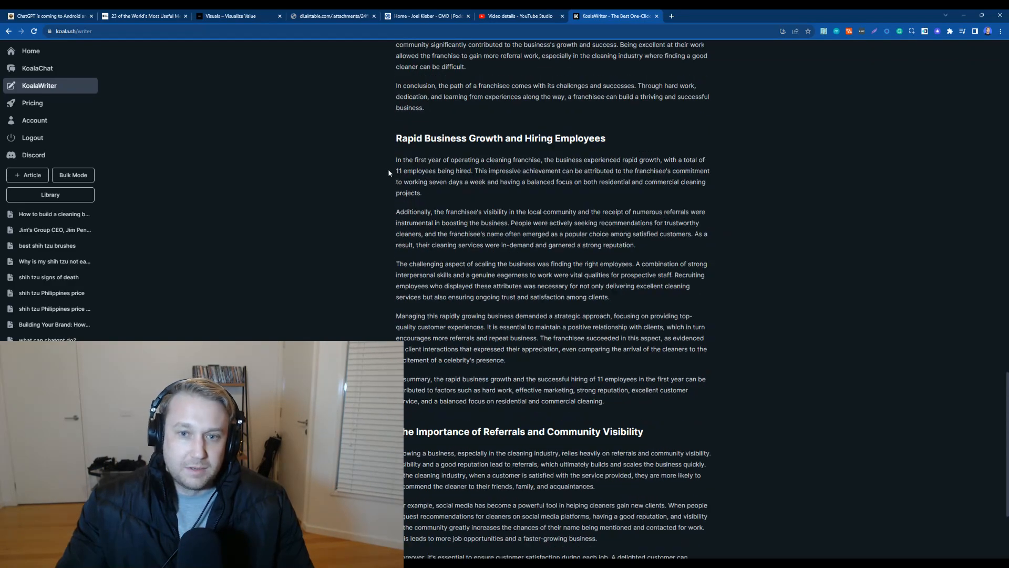
{"action": "scroll", "coordinate": [396, 169], "scroll_direction": "up", "scroll_amount": 7}
{"action": "scroll", "coordinate": [396, 168], "scroll_direction": "up", "scroll_amount": 15}
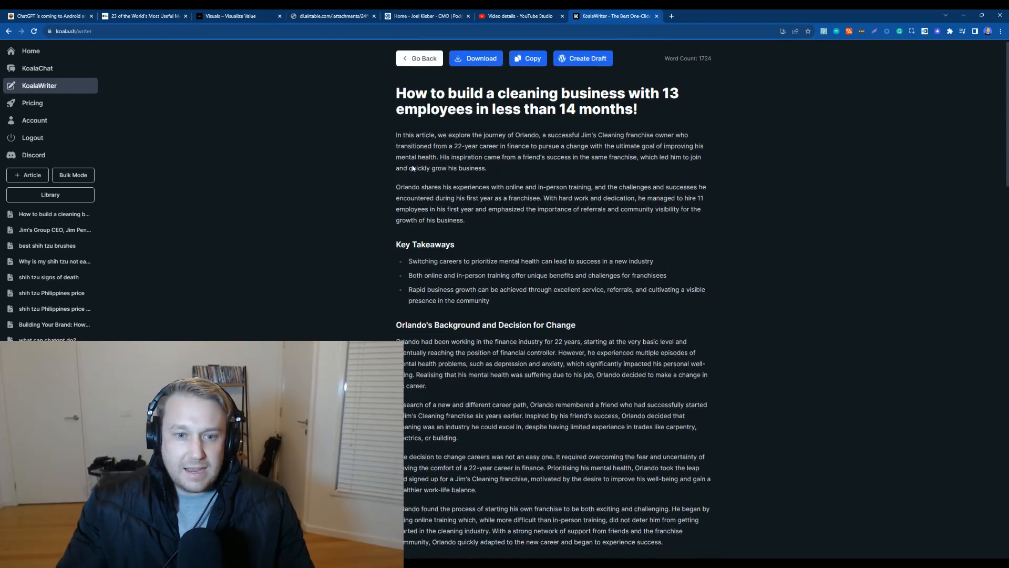
Step: Try to create a WordPress draft from the article, then close the tab it opens
{"action": "left_click", "coordinate": [582, 70]}
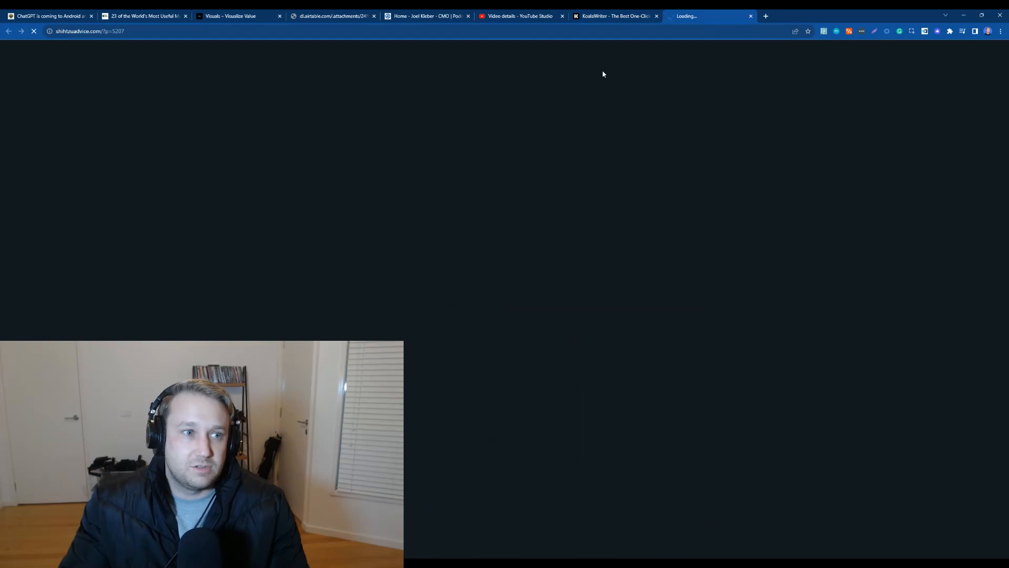
{"action": "key", "text": "ctrl+shift+Tab"}
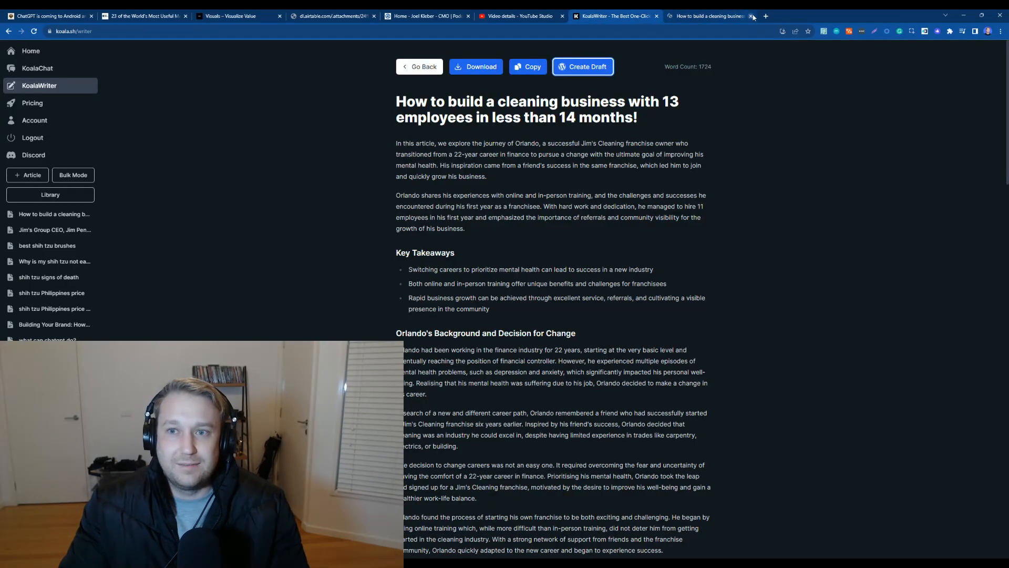
{"action": "left_click", "coordinate": [750, 16]}
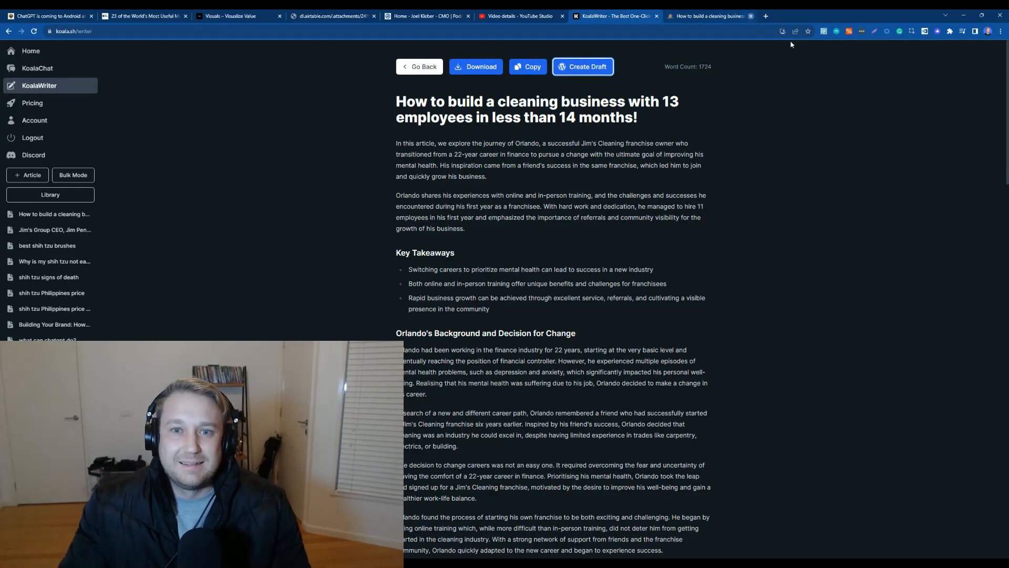
Step: Copy the article text and start a new post from the Posts section of the WordPress admin
{"action": "left_click", "coordinate": [530, 71]}
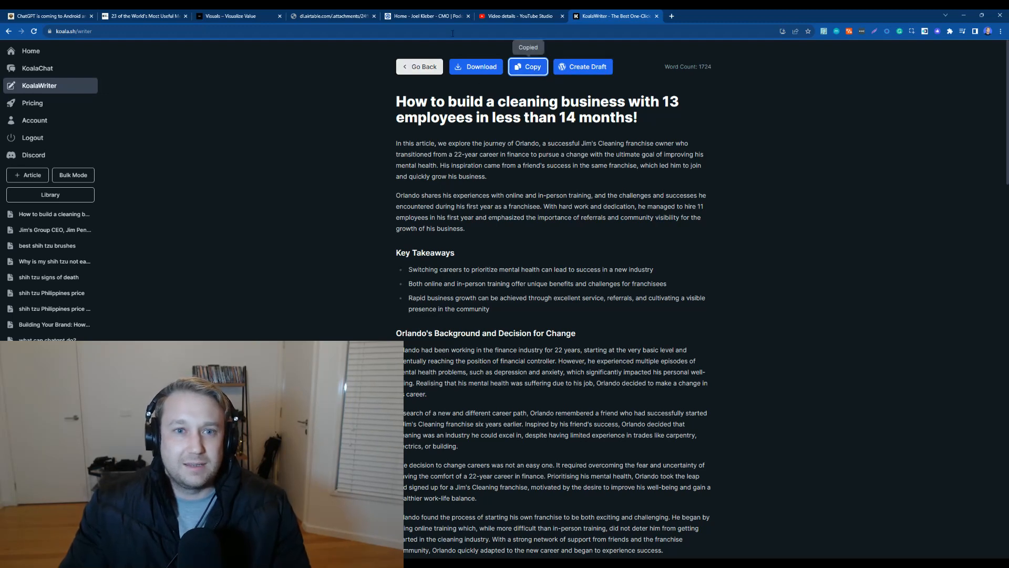
{"action": "left_click_drag", "start_coordinate": [425, 16], "coordinate": [482, 26]}
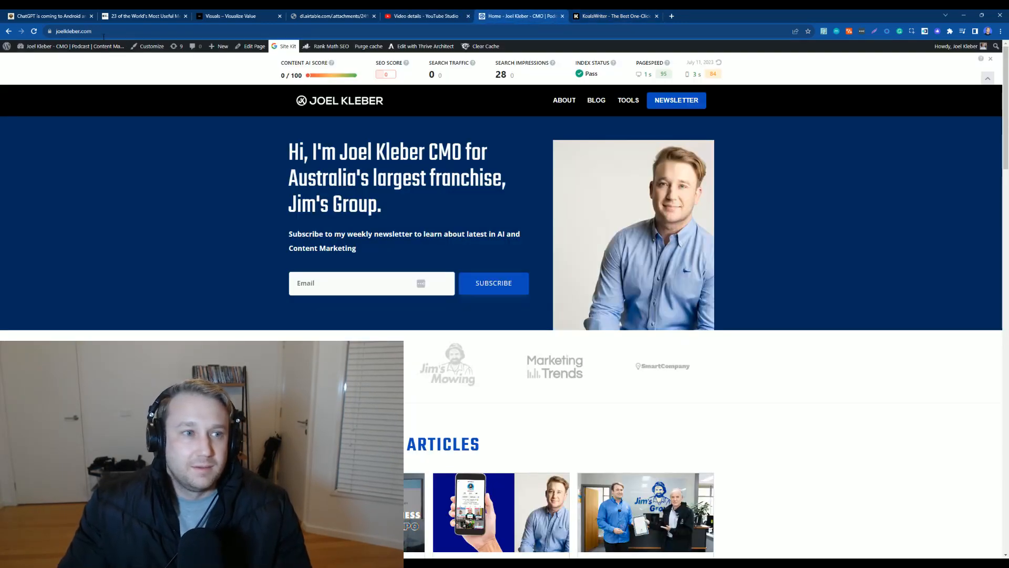
{"action": "left_click", "coordinate": [41, 62]}
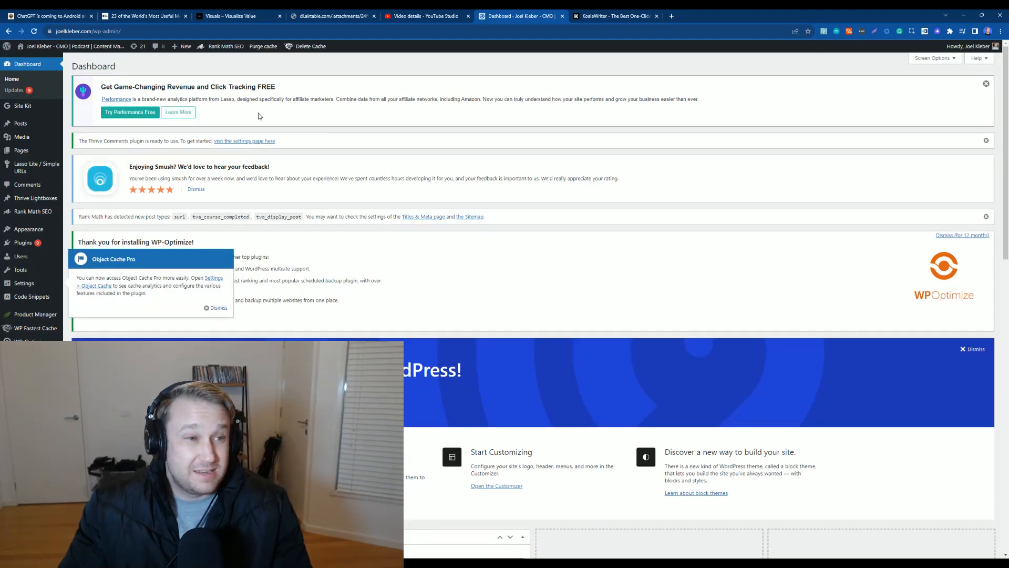
{"action": "mouse_move", "coordinate": [24, 137]}
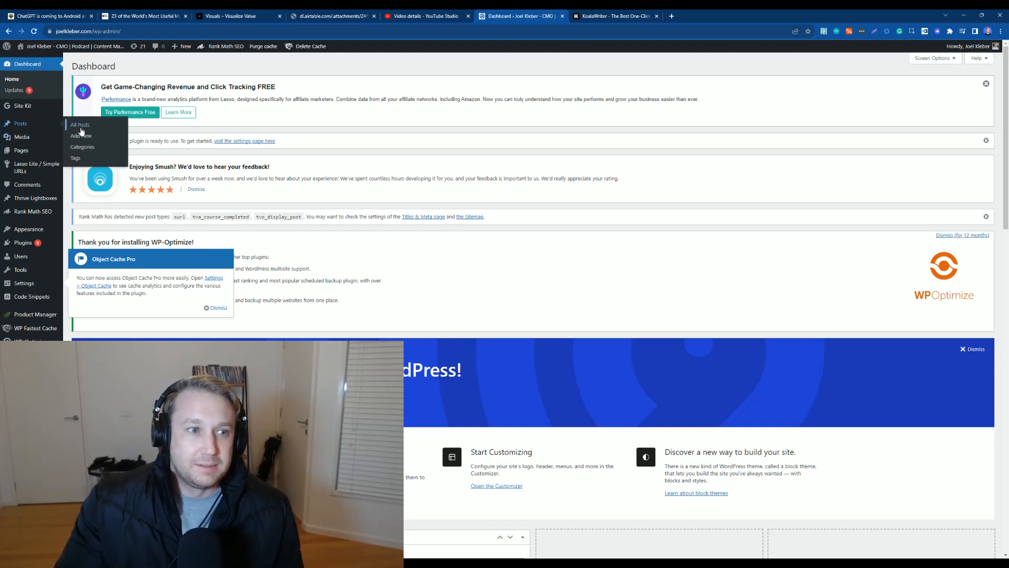
{"action": "left_click", "coordinate": [80, 126]}
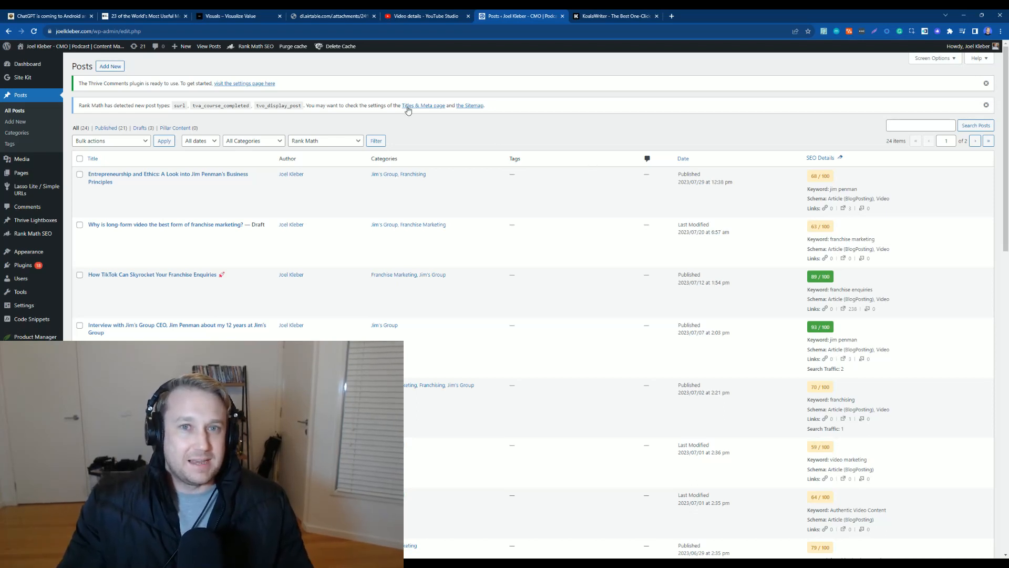
{"action": "left_click", "coordinate": [114, 69]}
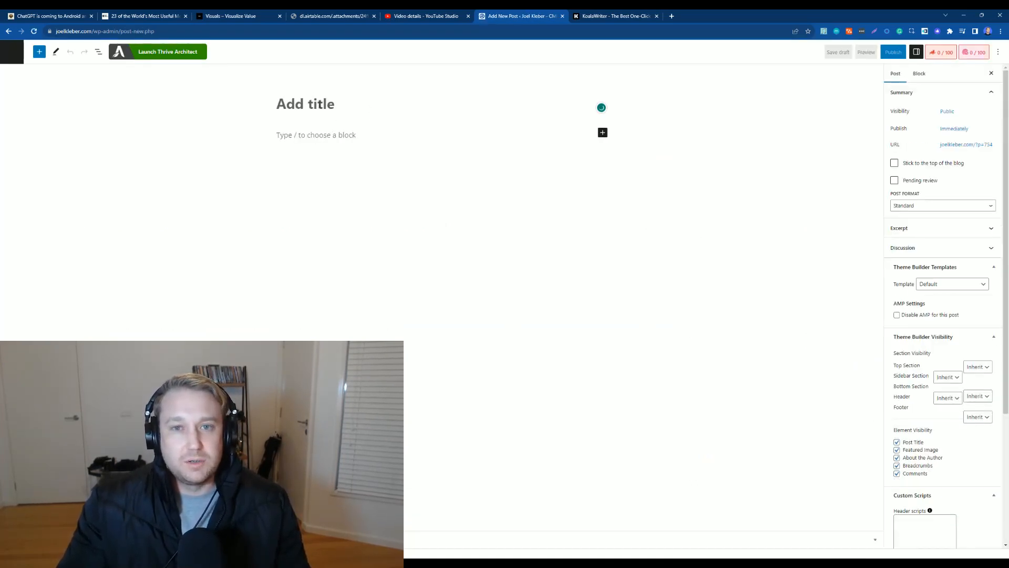
Step: Copy the article again in KoalaWriter and download it
{"action": "left_click", "coordinate": [592, 16]}
{"action": "left_click", "coordinate": [530, 70]}
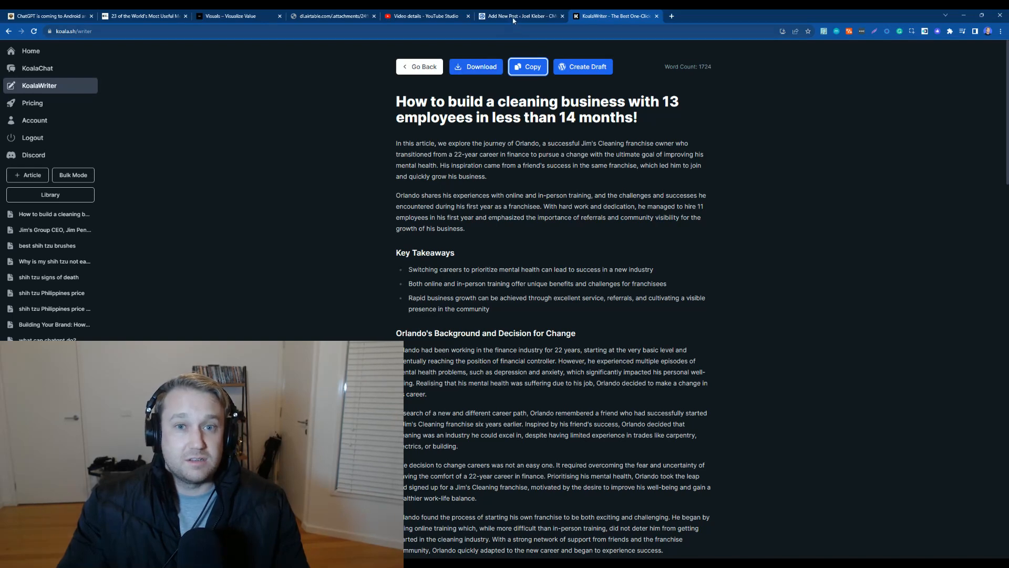
{"action": "left_click", "coordinate": [480, 63]}
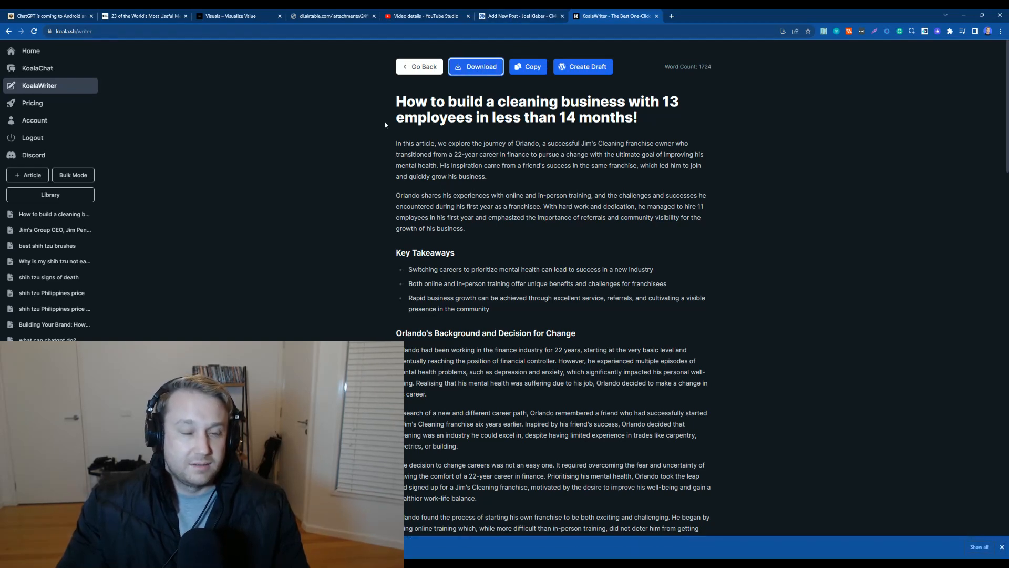
Step: Paste the article into the body of the new post
{"action": "left_click", "coordinate": [509, 16]}
{"action": "left_click", "coordinate": [306, 137]}
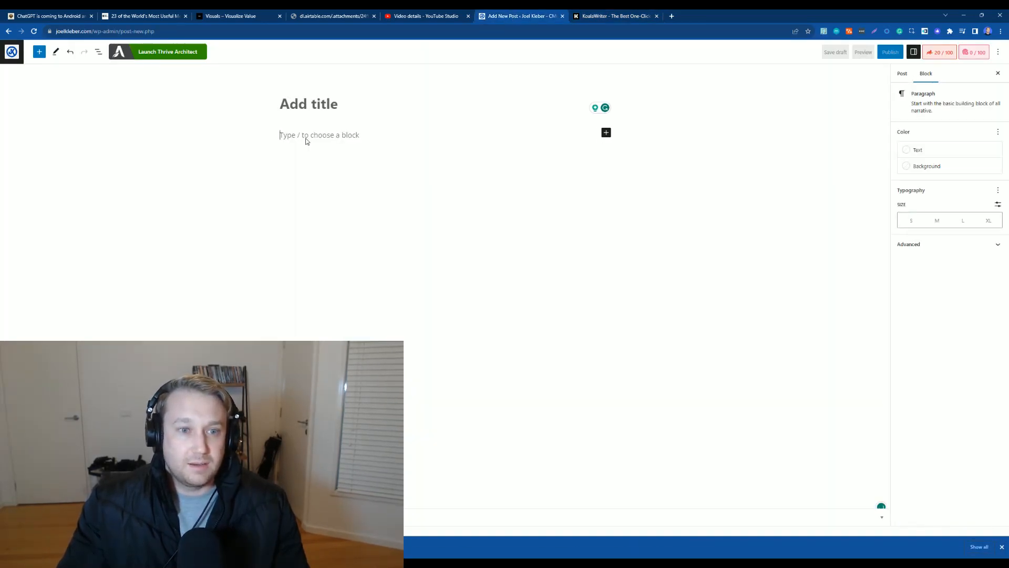
{"action": "key", "text": "ctrl+v"}
Step: Copy the article's main heading into the post title field
{"action": "scroll", "coordinate": [574, 275], "scroll_direction": "up", "scroll_amount": 15}
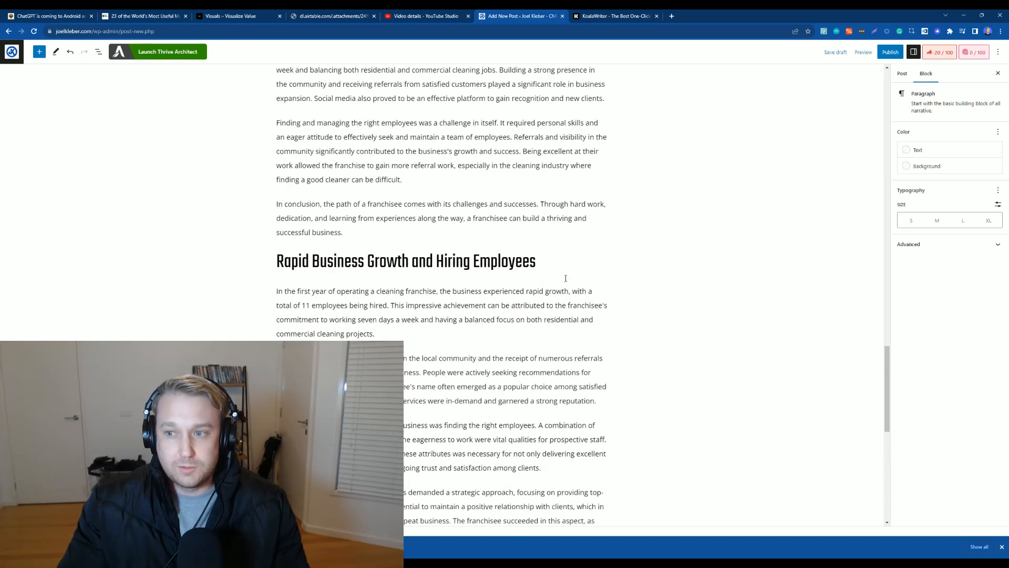
{"action": "scroll", "coordinate": [574, 274], "scroll_direction": "up", "scroll_amount": 10}
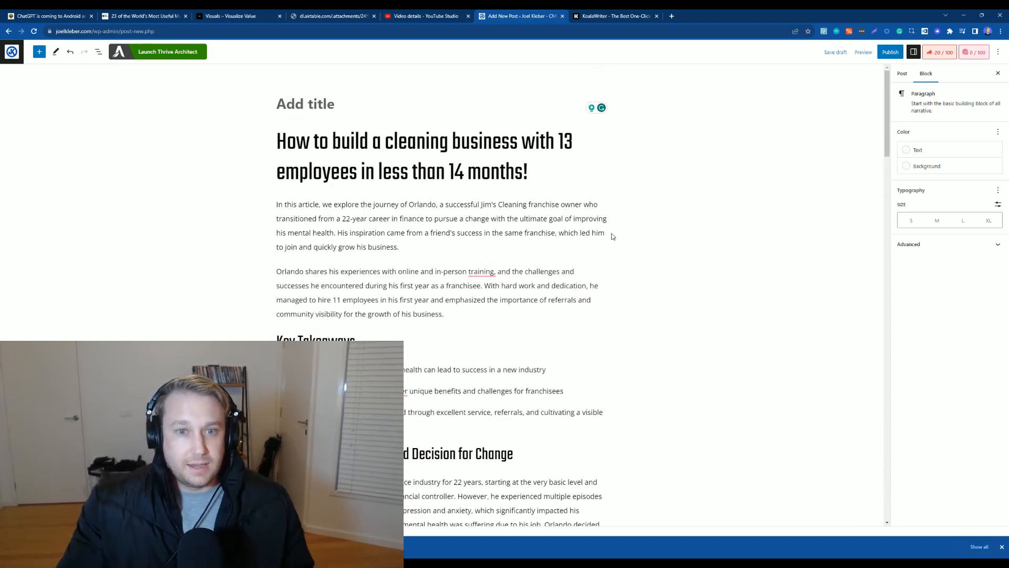
{"action": "left_click_drag", "start_coordinate": [528, 176], "coordinate": [455, 173]}
{"action": "left_click_drag", "start_coordinate": [326, 150], "coordinate": [296, 147]}
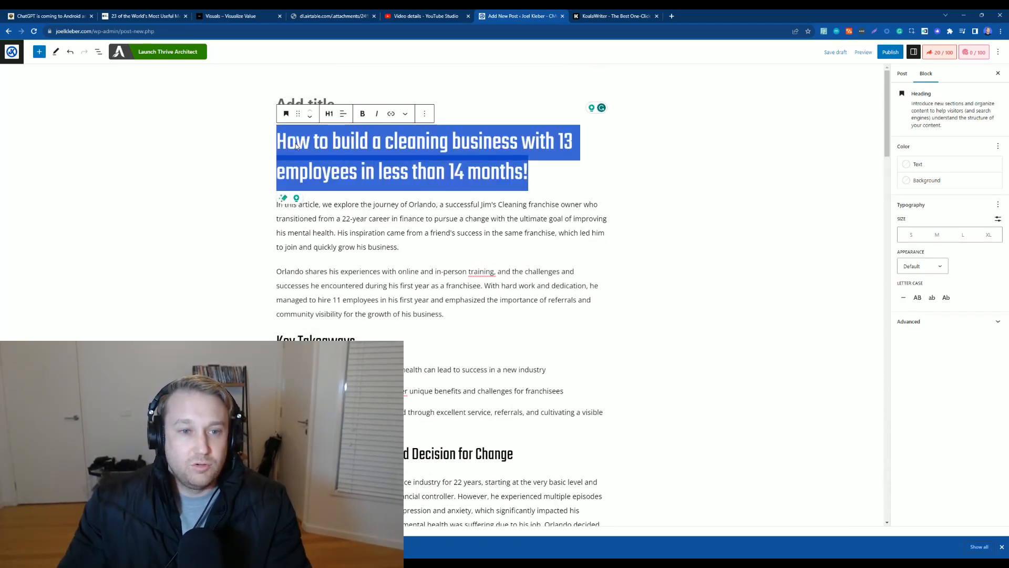
{"action": "left_click", "coordinate": [318, 100]}
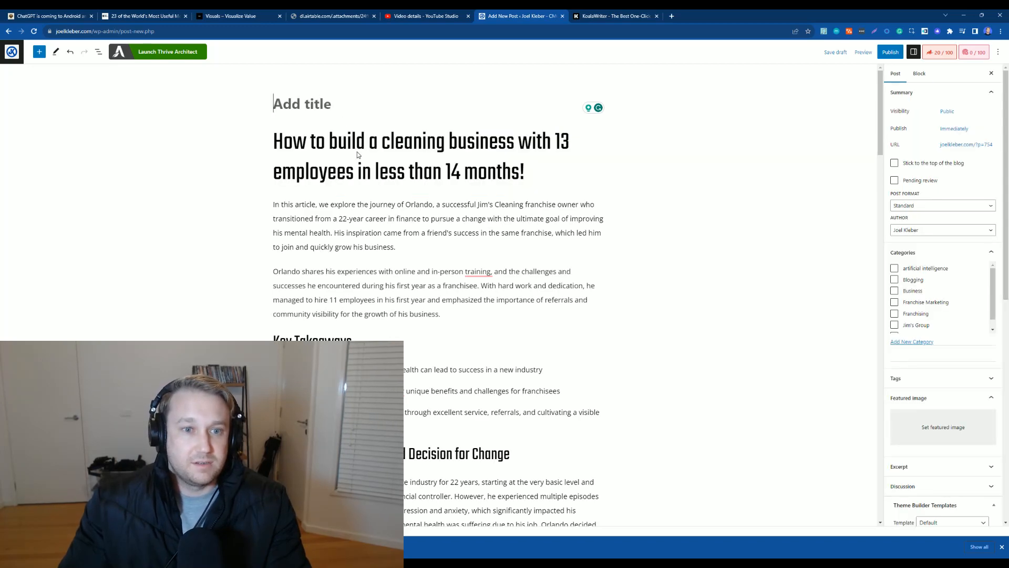
{"action": "key", "text": "ctrl+v"}
Step: Delete the duplicate main heading from the post body
{"action": "left_click_drag", "start_coordinate": [531, 196], "coordinate": [279, 163]}
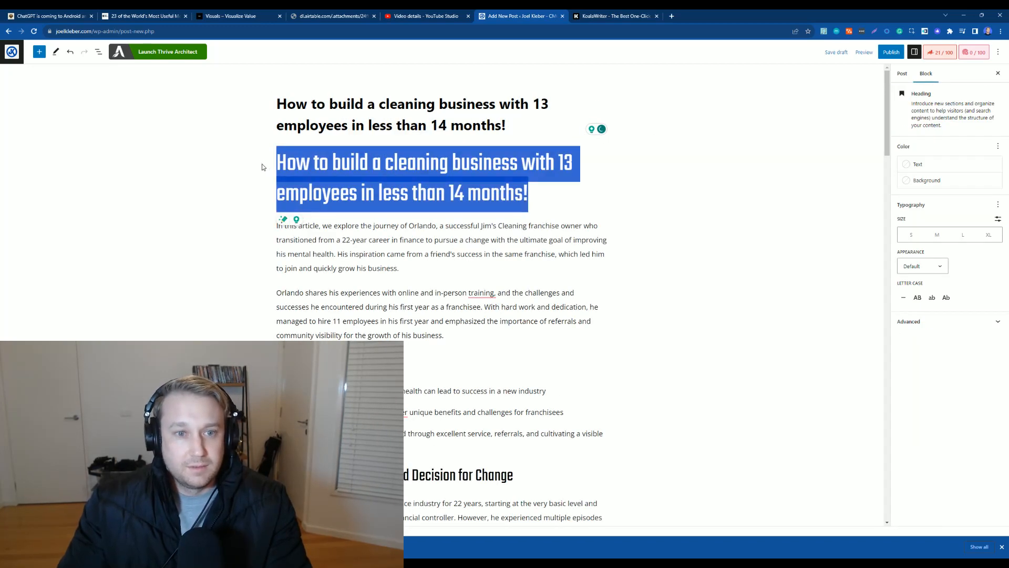
{"action": "key", "text": "BackSpace"}
{"action": "key", "text": "BackSpace"}
{"action": "scroll", "coordinate": [360, 163], "scroll_direction": "down", "scroll_amount": 3}
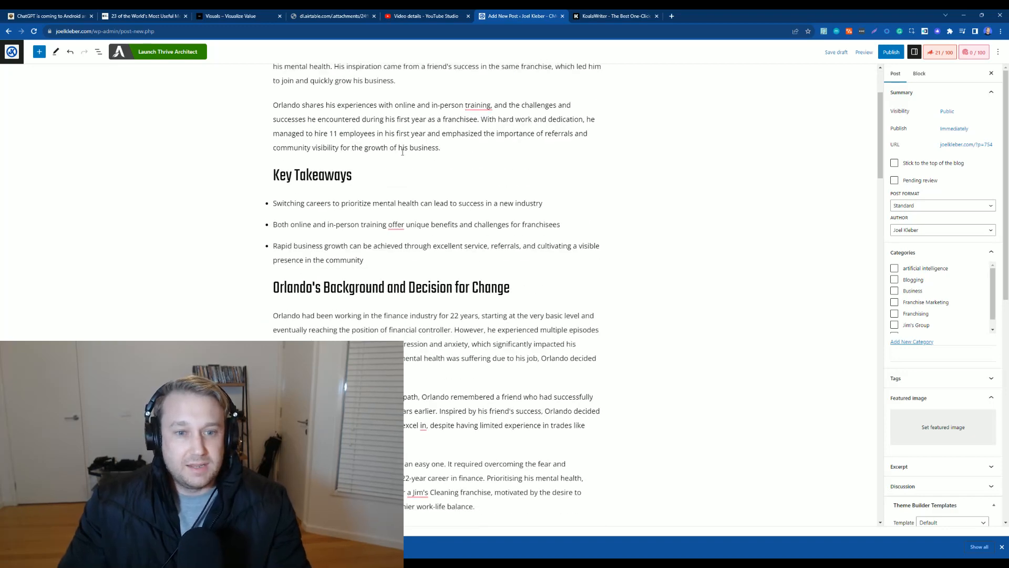
Step: Copy the video link from the YouTube Studio video details page and return to the post
{"action": "left_click", "coordinate": [429, 19]}
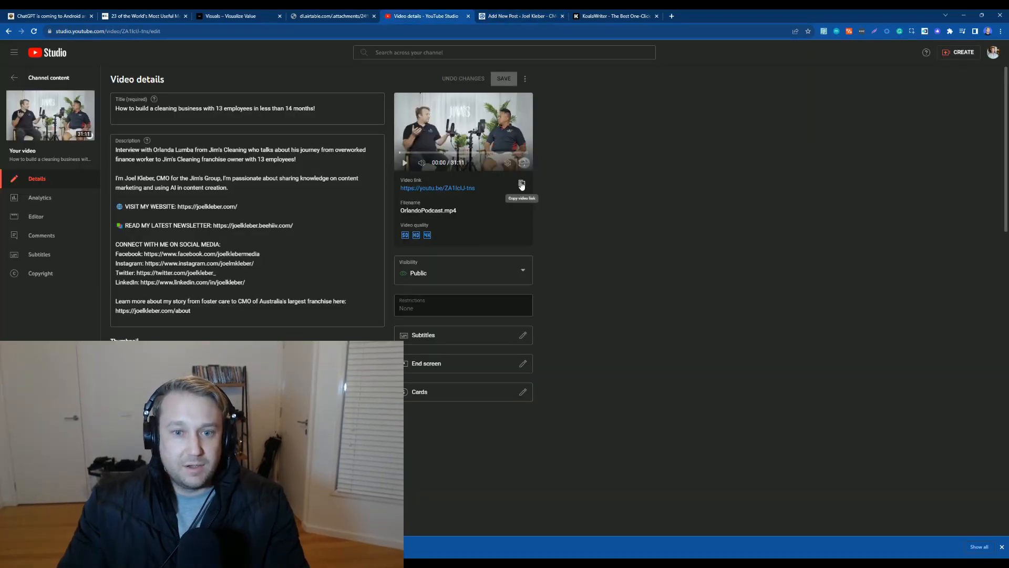
{"action": "left_click", "coordinate": [569, 16]}
{"action": "left_click", "coordinate": [565, 15]}
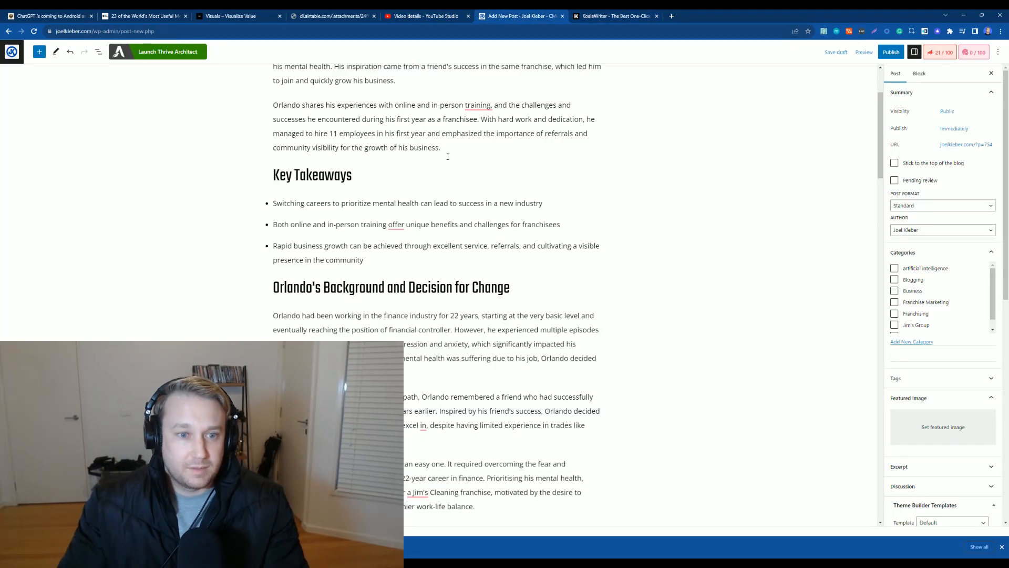
Step: Add an empty paragraph block right after the Key Takeaways list
{"action": "scroll", "coordinate": [448, 156], "scroll_direction": "down", "scroll_amount": 1}
{"action": "left_click", "coordinate": [392, 221]}
{"action": "key", "text": "Return"}
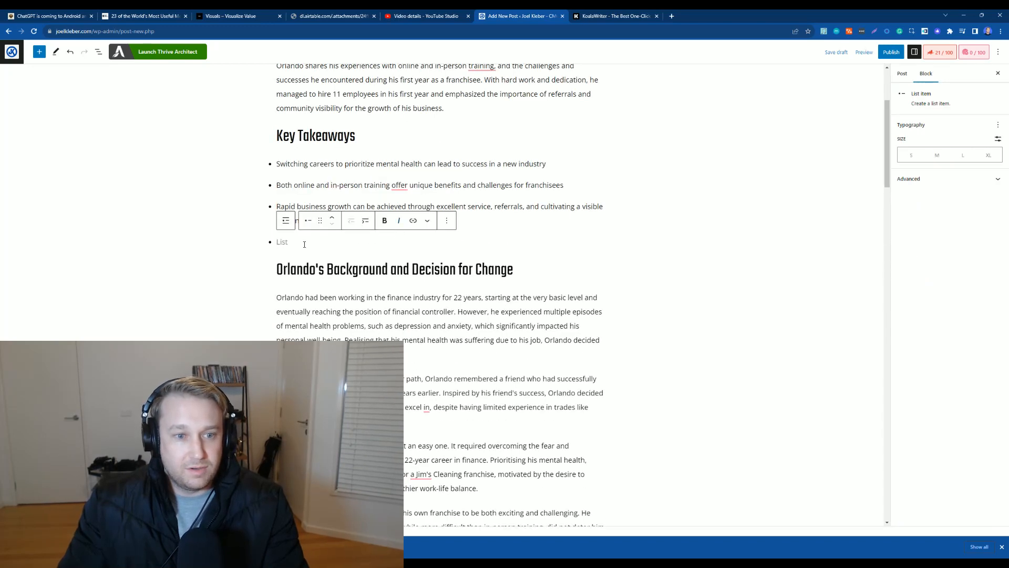
{"action": "key", "text": "F11"}
{"action": "key", "text": "BackSpace"}
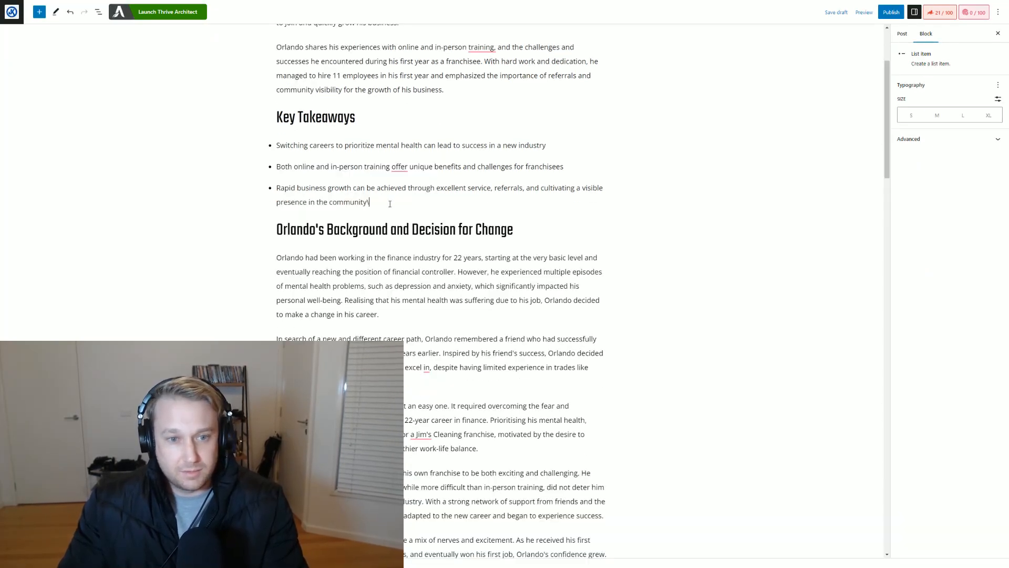
{"action": "key", "text": "Return"}
{"action": "key", "text": "Return"}
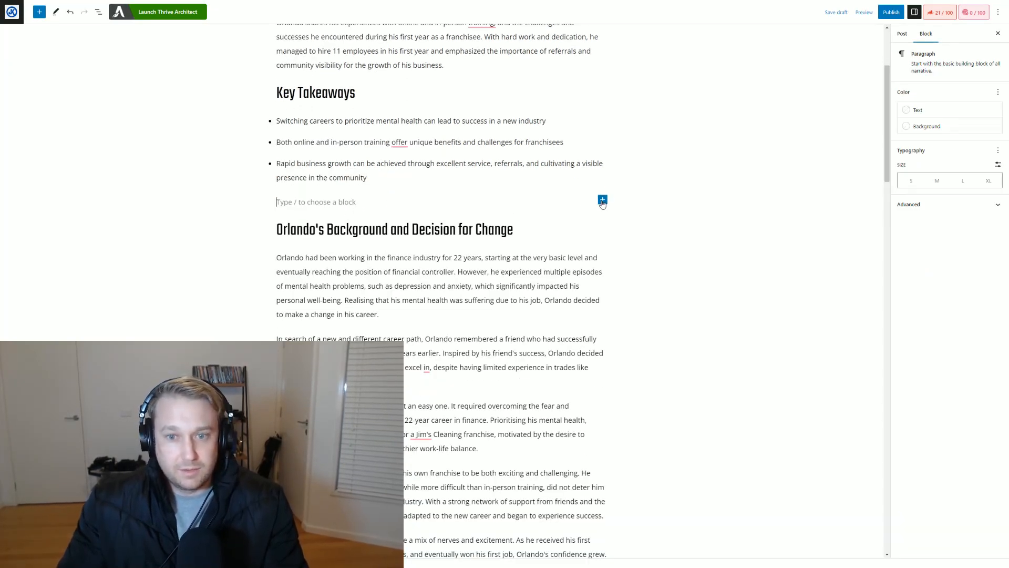
Step: Insert a YouTube block there and embed the copied video link
{"action": "left_click", "coordinate": [602, 201]}
{"action": "left_click", "coordinate": [624, 291]}
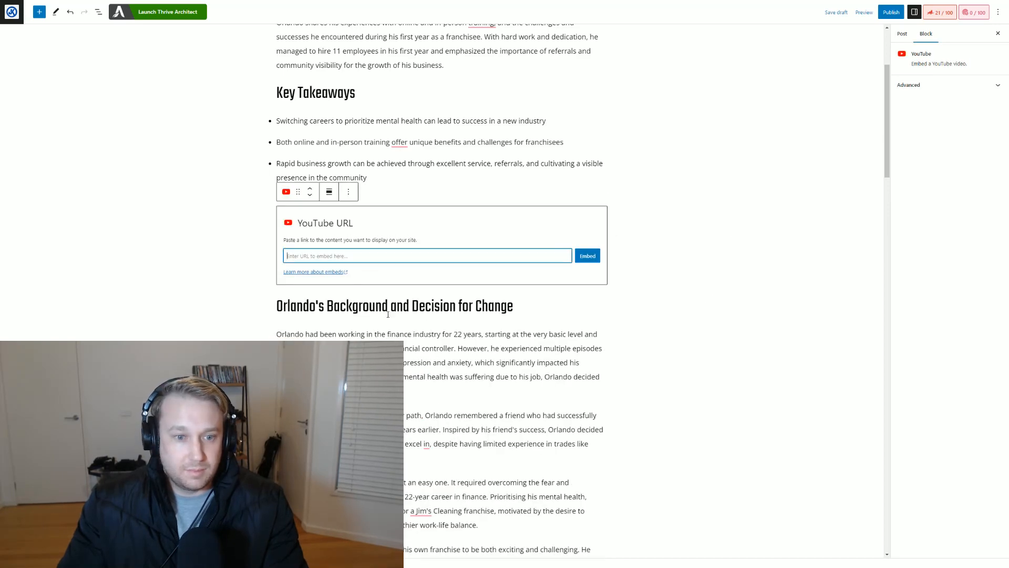
{"action": "key", "text": "ctrl+v"}
{"action": "left_click", "coordinate": [587, 256]}
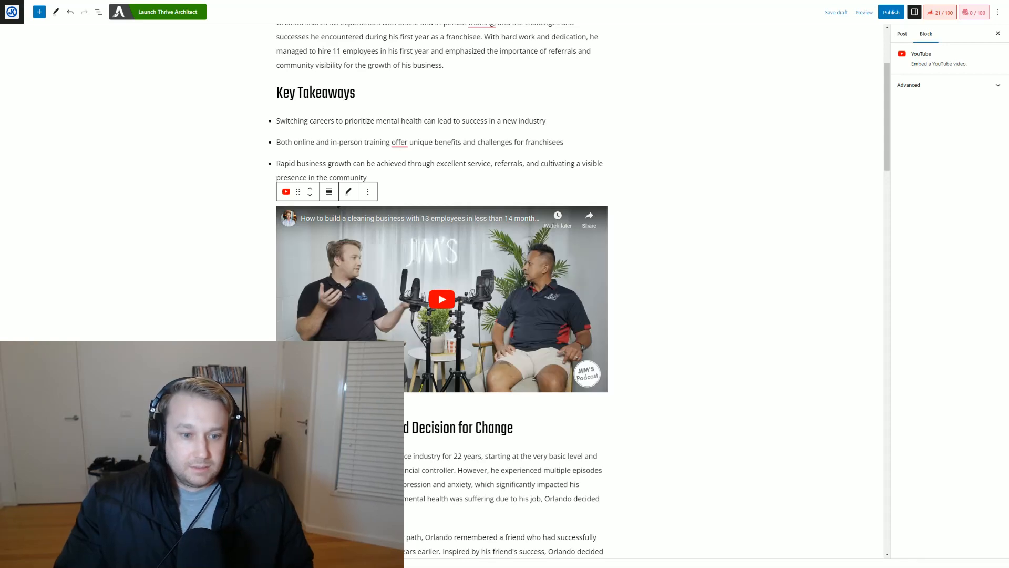
Step: Save the post as a draft
{"action": "scroll", "coordinate": [652, 215], "scroll_direction": "up", "scroll_amount": 3}
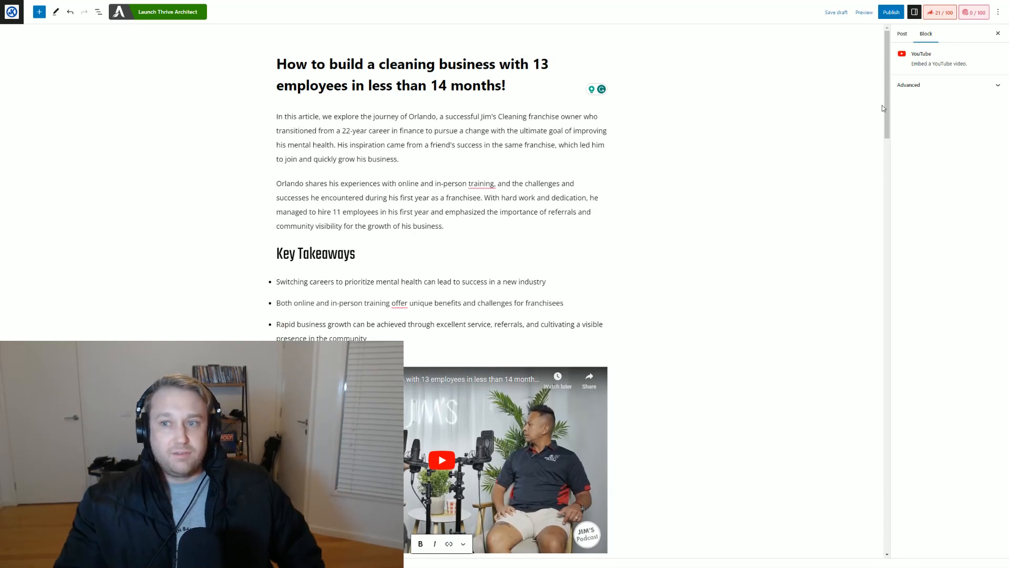
{"action": "left_click", "coordinate": [835, 12]}
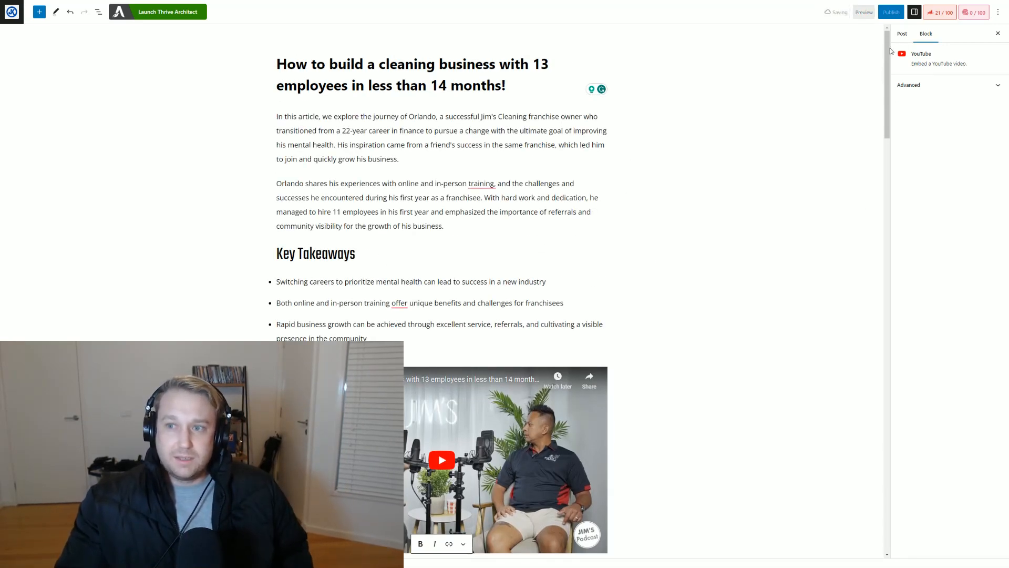
Step: Open the Rank Math SEO panel and save the draft again
{"action": "scroll", "coordinate": [479, 343], "scroll_direction": "down", "scroll_amount": 2}
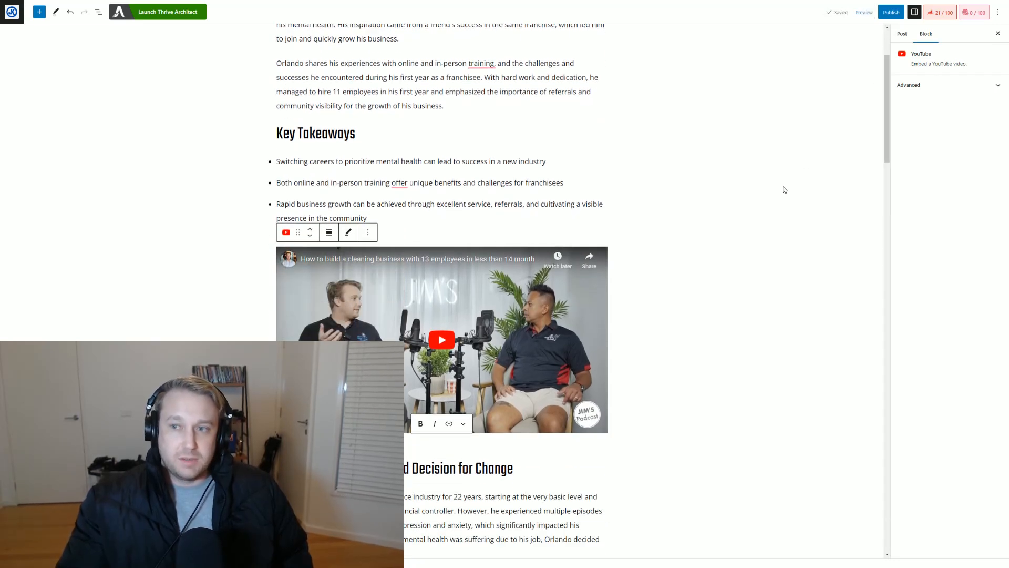
{"action": "left_click_drag", "start_coordinate": [889, 111], "coordinate": [886, 90]}
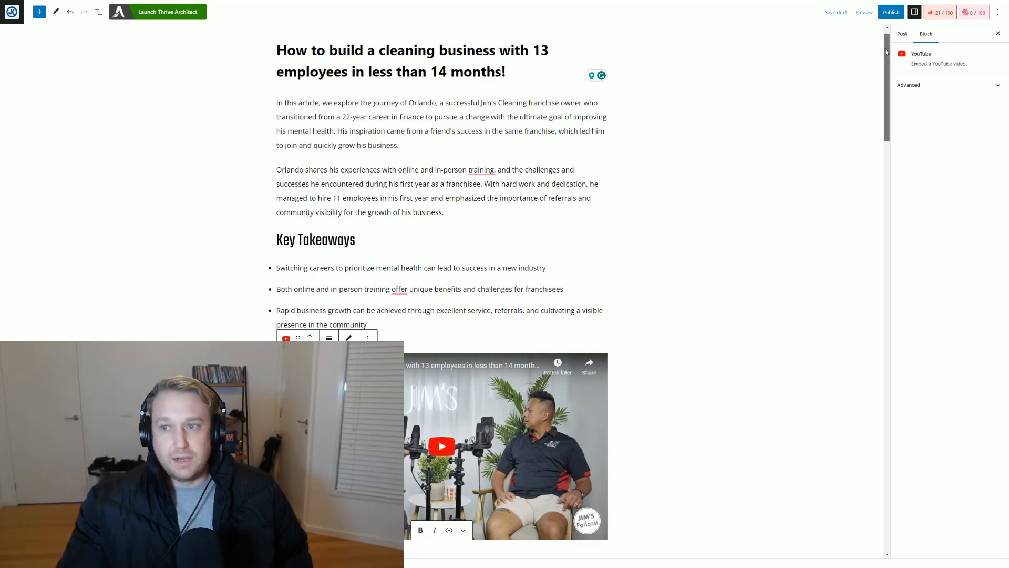
{"action": "left_click", "coordinate": [949, 18]}
{"action": "left_click_drag", "start_coordinate": [890, 53], "coordinate": [888, 252]}
{"action": "left_click_drag", "start_coordinate": [879, 292], "coordinate": [920, 38]}
{"action": "left_click", "coordinate": [836, 12]}
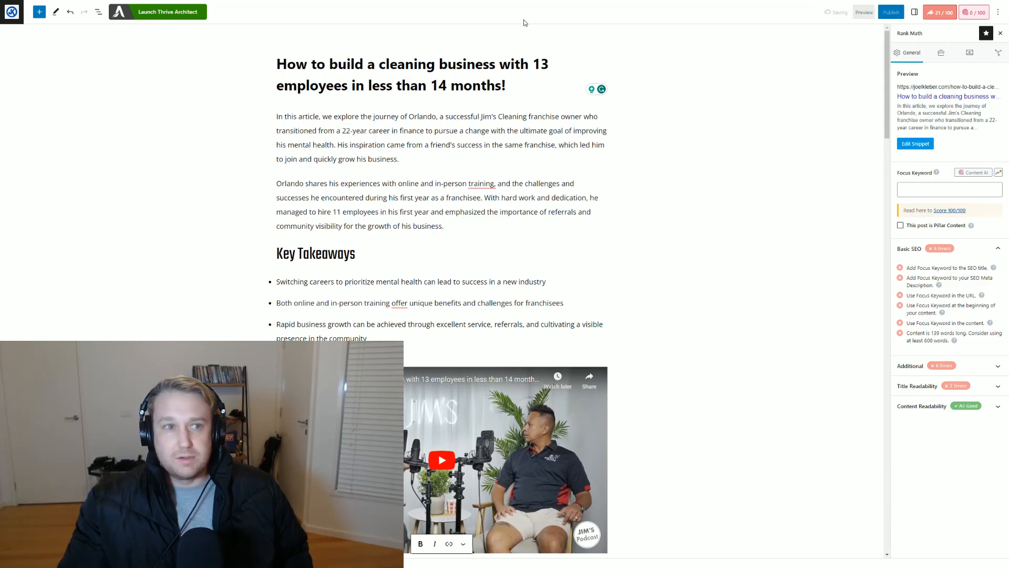
Step: Return to KoalaWriter and open the Jim's Group CEO, Jim Penman article from the library to read through it
{"action": "key", "text": "F11"}
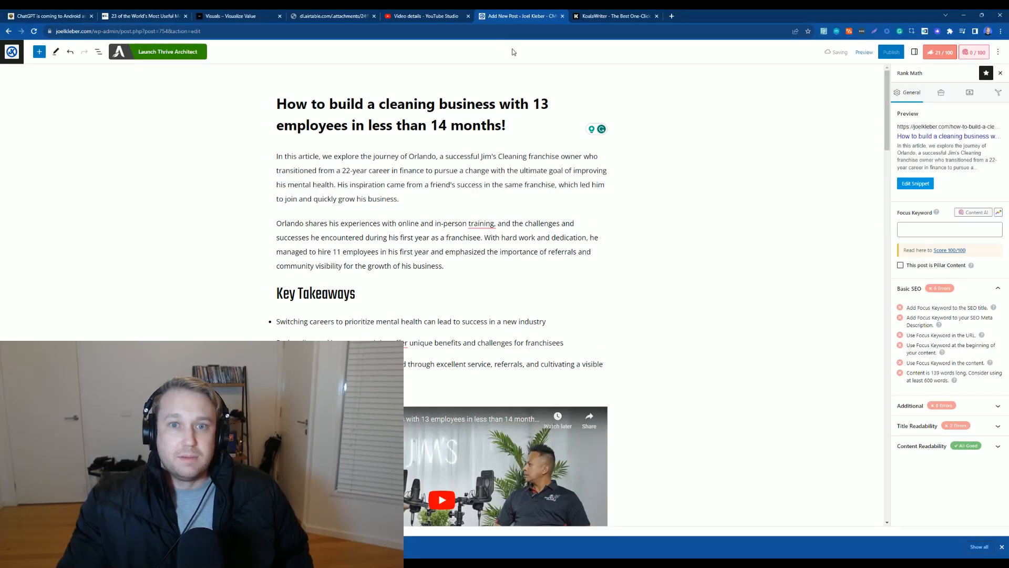
{"action": "left_click", "coordinate": [623, 18]}
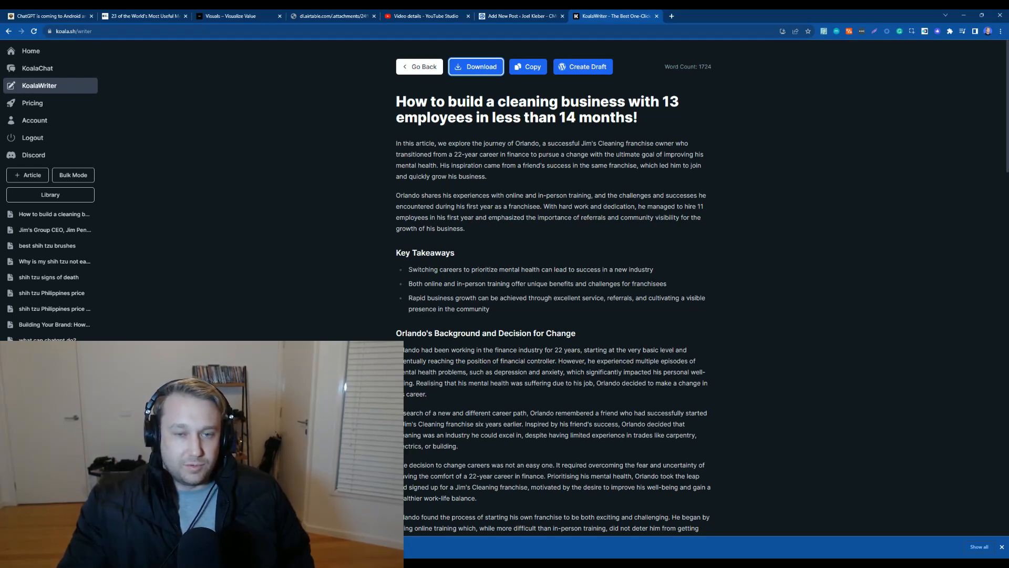
{"action": "left_click", "coordinate": [422, 68]}
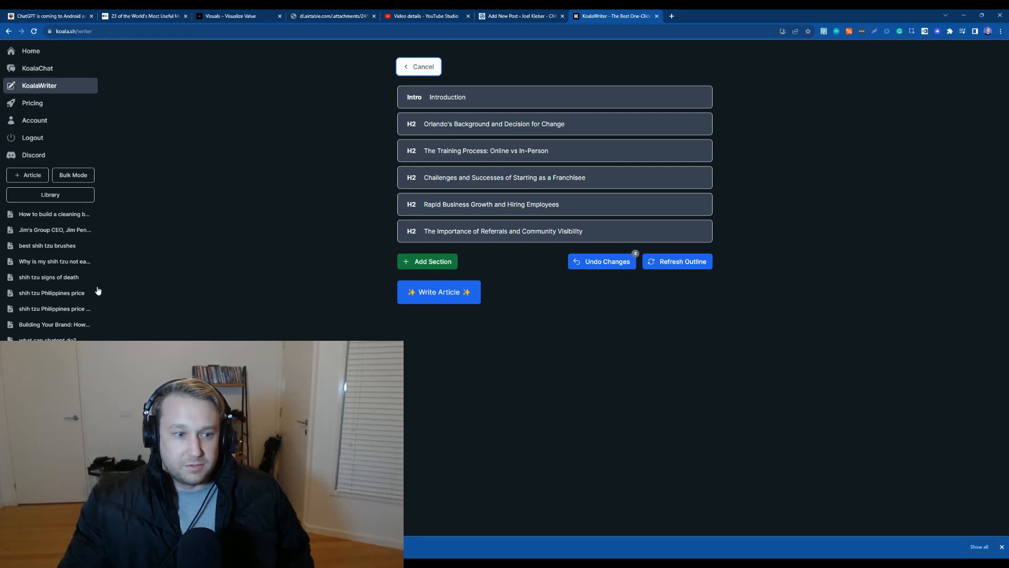
{"action": "left_click", "coordinate": [55, 230]}
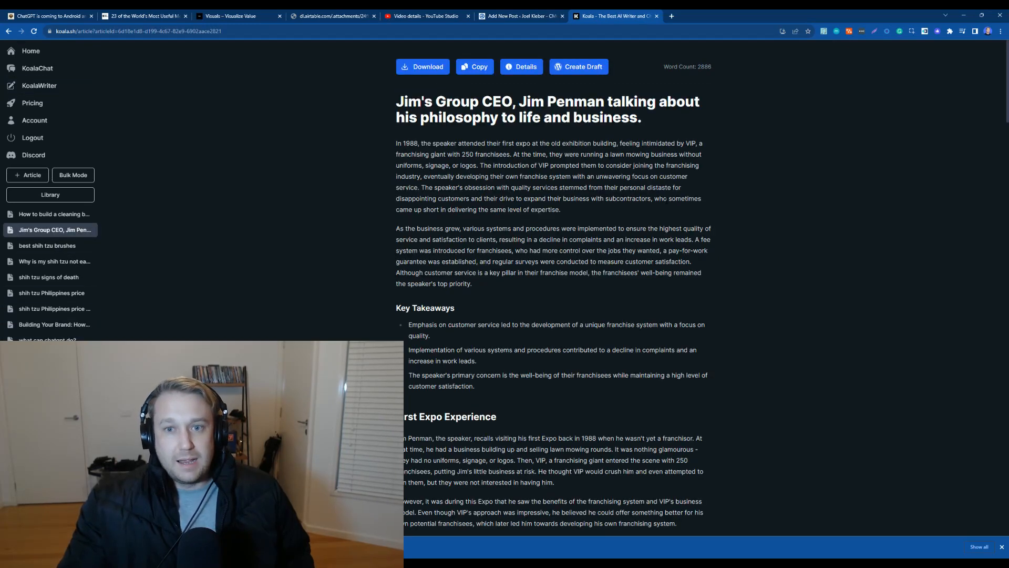
{"action": "scroll", "coordinate": [705, 181], "scroll_direction": "down", "scroll_amount": 2}
{"action": "scroll", "coordinate": [723, 157], "scroll_direction": "up", "scroll_amount": 2}
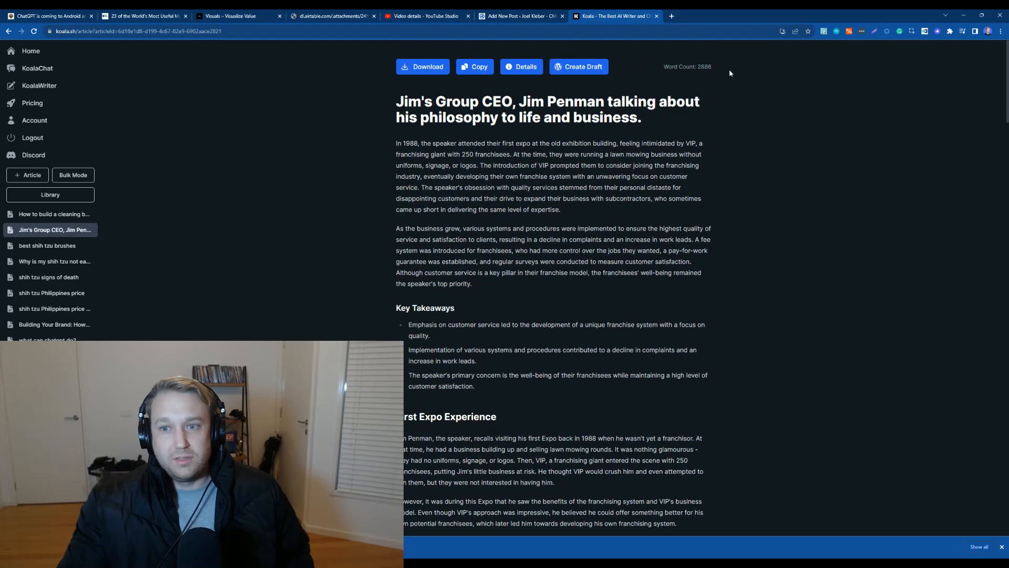
{"action": "scroll", "coordinate": [685, 204], "scroll_direction": "down", "scroll_amount": 15}
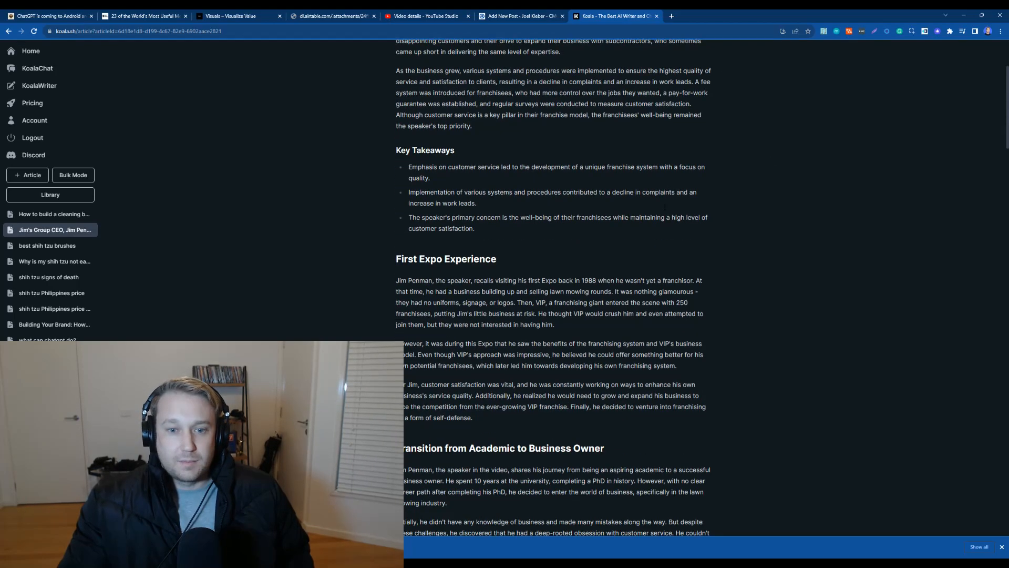
{"action": "scroll", "coordinate": [686, 203], "scroll_direction": "down", "scroll_amount": 20}
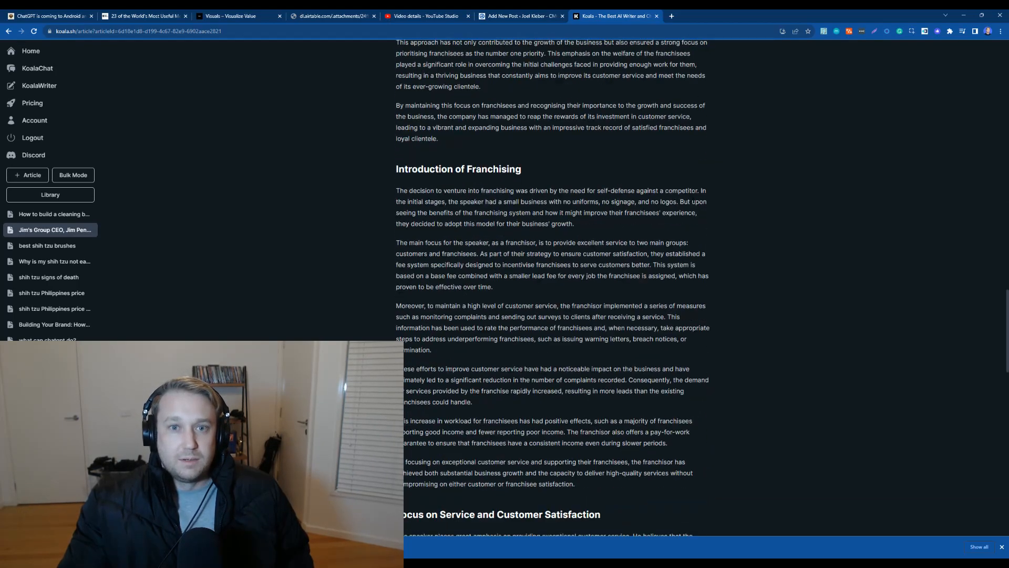
Step: Switch to the published Jim Penman post on the blog and review its text and embedded video
{"action": "left_click", "coordinate": [535, 21]}
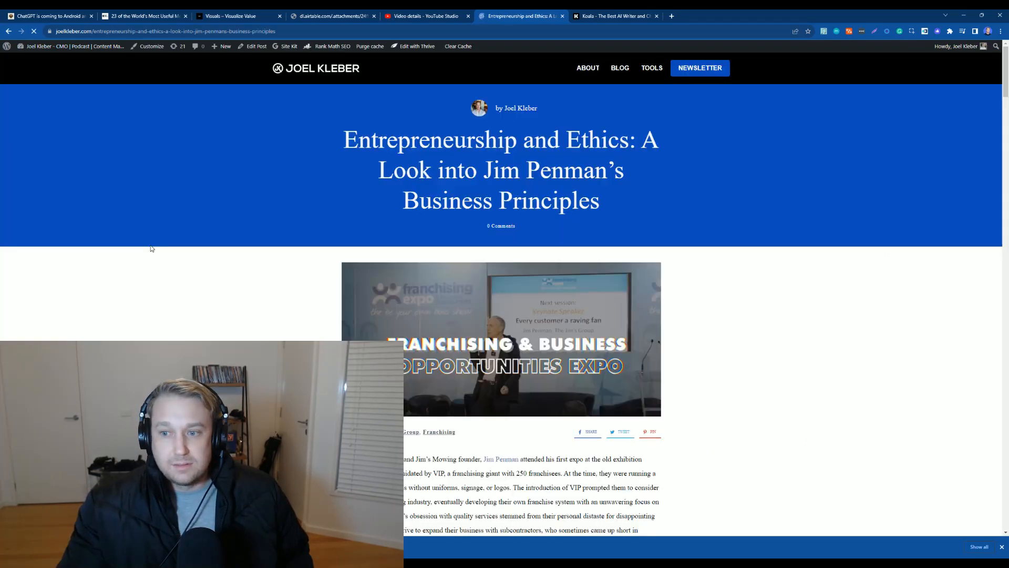
{"action": "scroll", "coordinate": [823, 237], "scroll_direction": "down", "scroll_amount": 3}
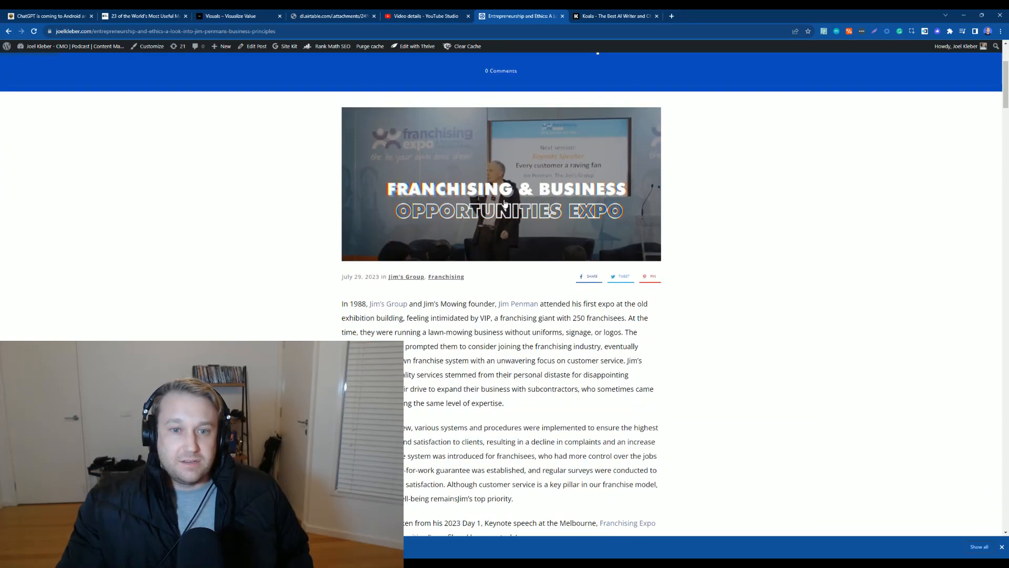
{"action": "scroll", "coordinate": [513, 200], "scroll_direction": "down", "scroll_amount": 3}
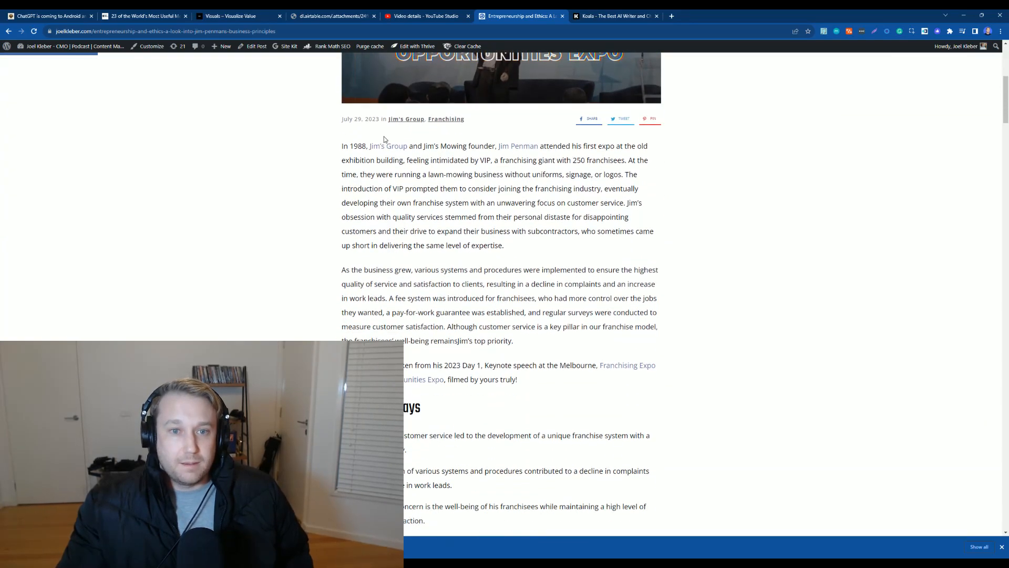
{"action": "scroll", "coordinate": [588, 191], "scroll_direction": "down", "scroll_amount": 4}
{"action": "scroll", "coordinate": [637, 241], "scroll_direction": "down", "scroll_amount": 3}
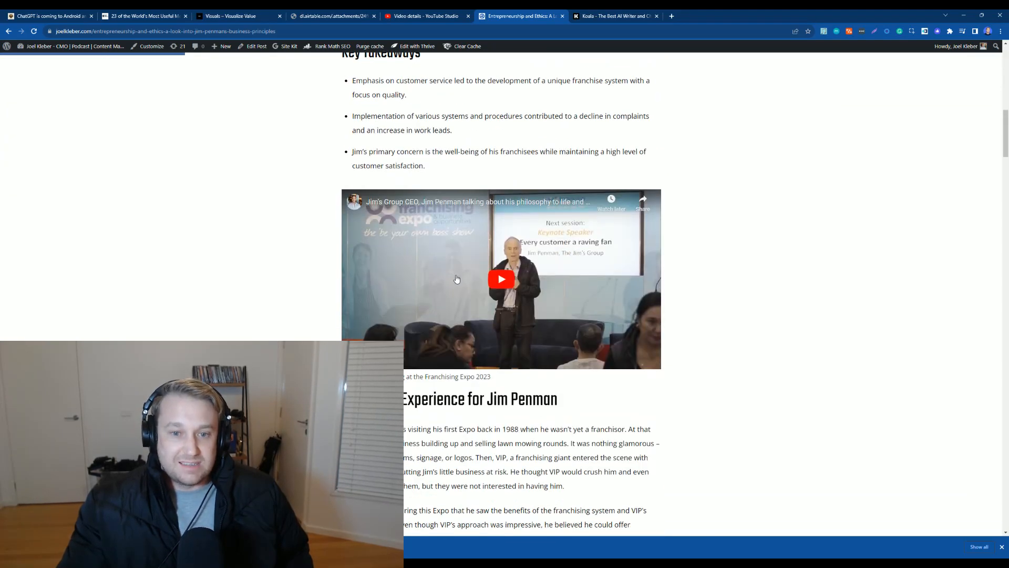
{"action": "scroll", "coordinate": [663, 264], "scroll_direction": "down", "scroll_amount": 2}
{"action": "scroll", "coordinate": [693, 238], "scroll_direction": "down", "scroll_amount": 4}
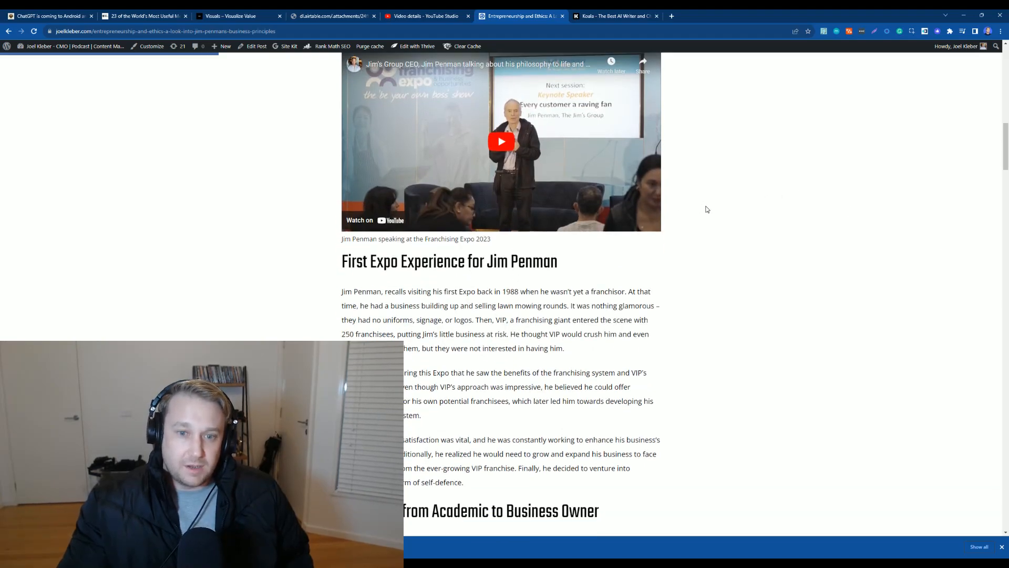
{"action": "scroll", "coordinate": [479, 151], "scroll_direction": "down", "scroll_amount": 10}
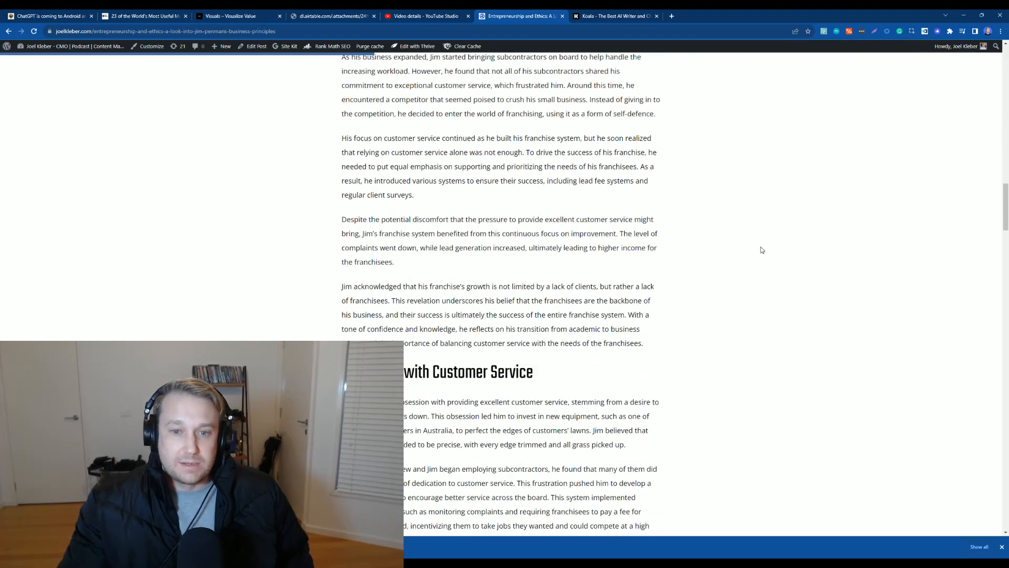
{"action": "scroll", "coordinate": [770, 247], "scroll_direction": "down", "scroll_amount": 2}
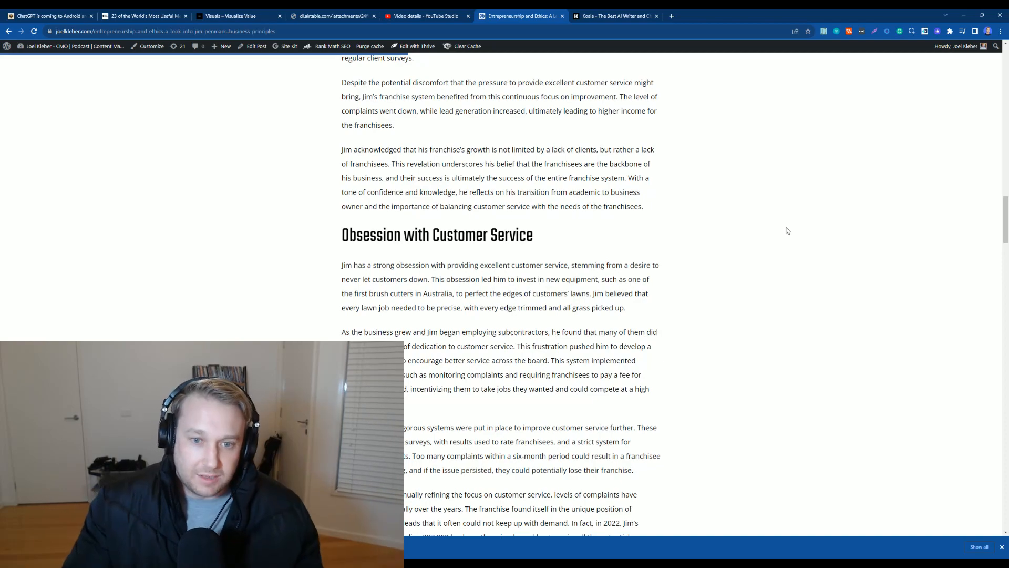
{"action": "scroll", "coordinate": [793, 236], "scroll_direction": "down", "scroll_amount": 2}
{"action": "scroll", "coordinate": [803, 247], "scroll_direction": "down", "scroll_amount": 3}
{"action": "scroll", "coordinate": [999, 263], "scroll_direction": "down", "scroll_amount": 4}
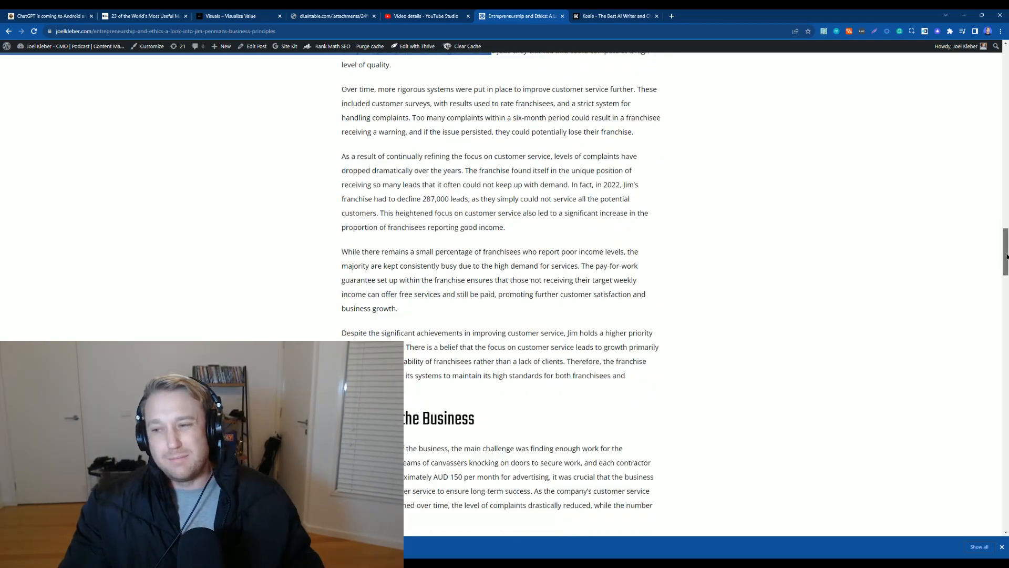
{"action": "scroll", "coordinate": [1002, 264], "scroll_direction": "down", "scroll_amount": 5}
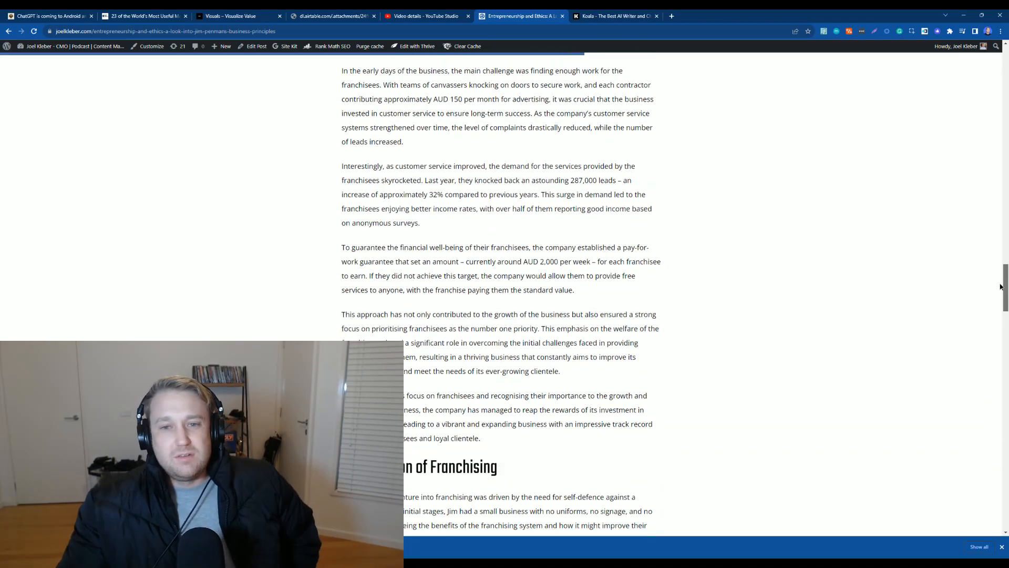
{"action": "scroll", "coordinate": [979, 268], "scroll_direction": "down", "scroll_amount": 5}
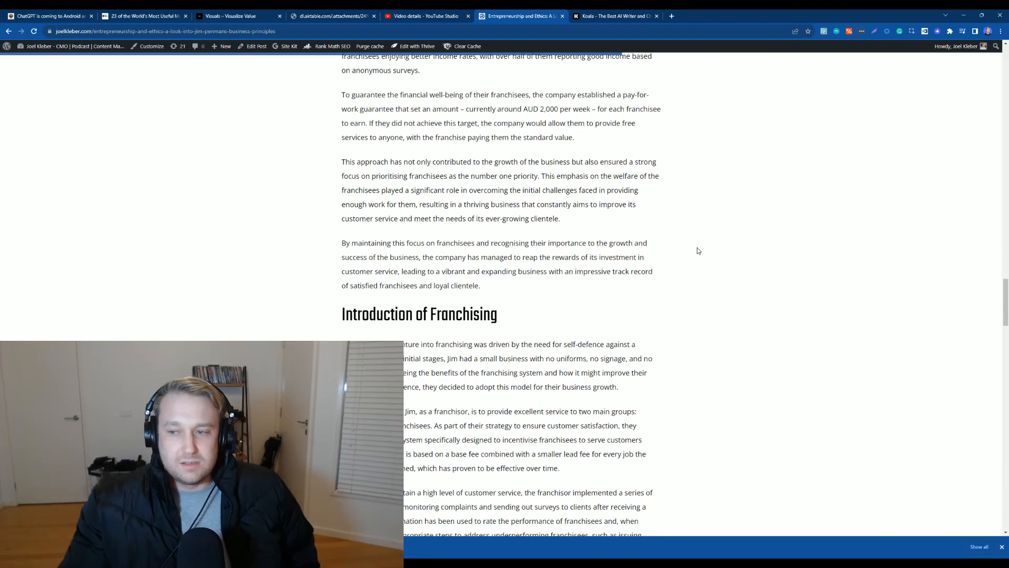
{"action": "left_click_drag", "start_coordinate": [1001, 307], "coordinate": [1001, 42]}
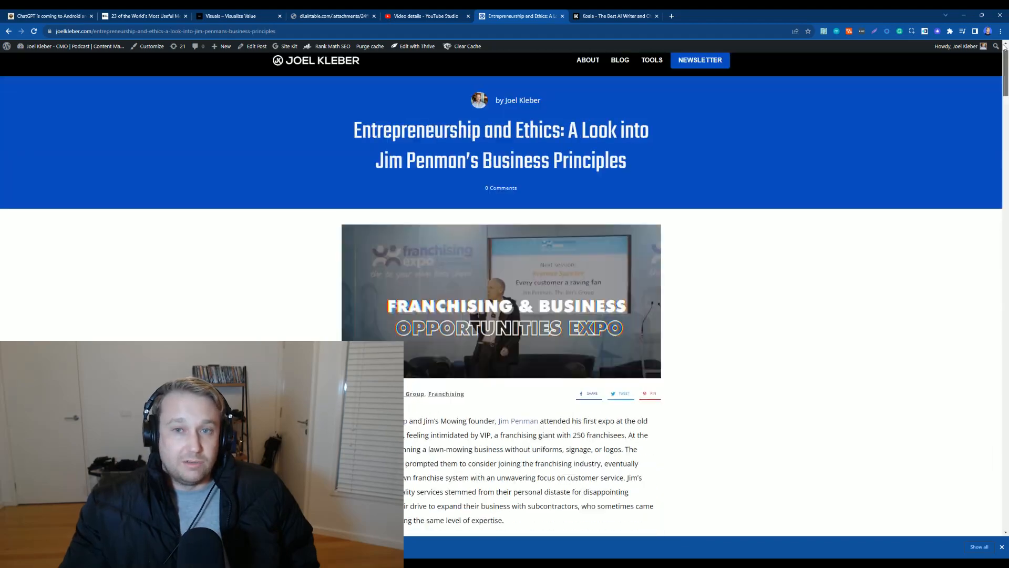
Step: Go back to Koala and open its Home page
{"action": "left_click", "coordinate": [621, 18]}
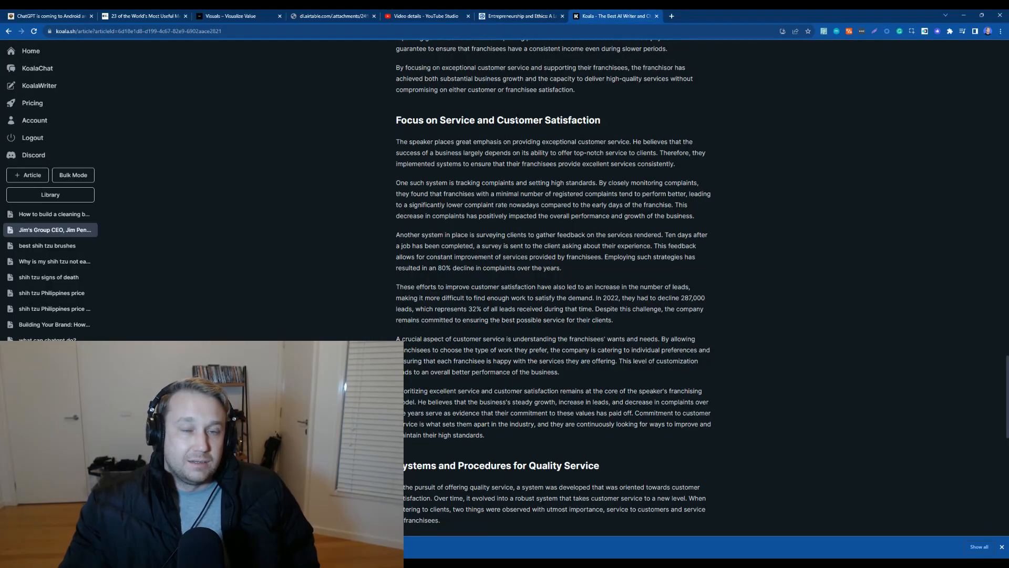
{"action": "scroll", "coordinate": [594, 101], "scroll_direction": "up", "scroll_amount": 5}
{"action": "left_click", "coordinate": [66, 51]}
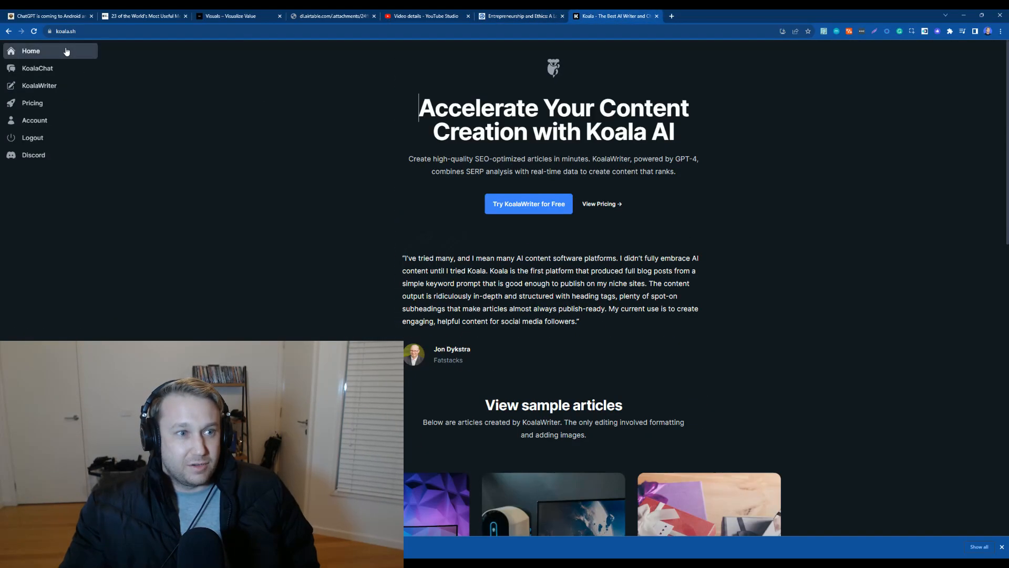